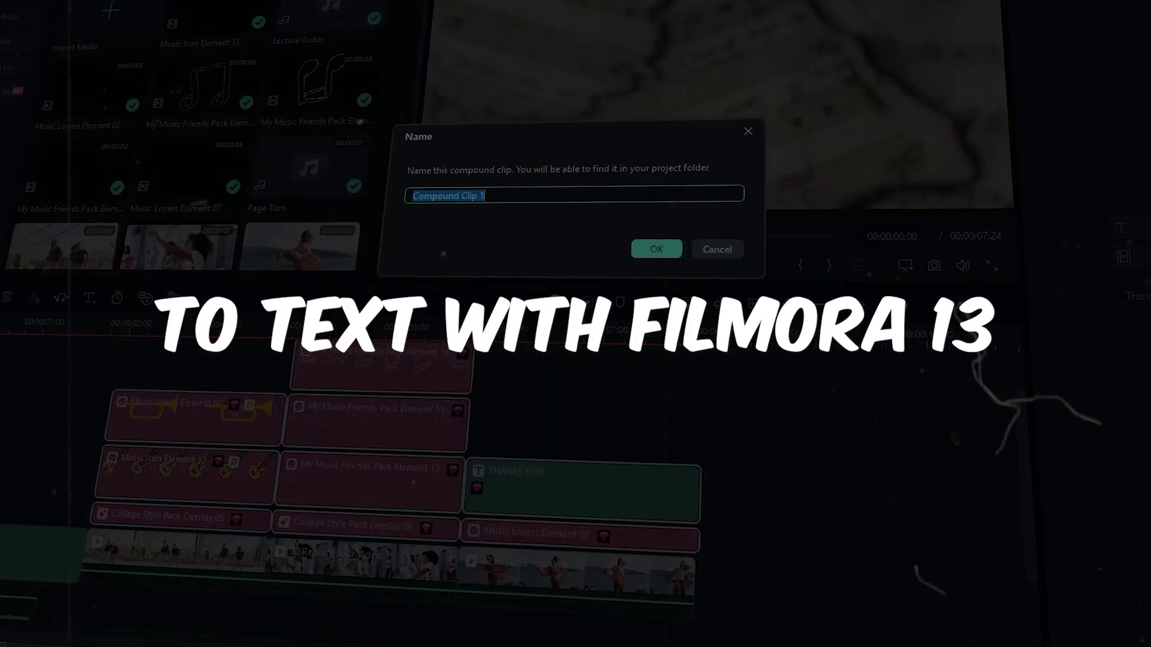
Open the Compound Text project with the MAHMUD title over the Digital Background Pack Element 25 clip.
text(Effects)
click(657, 248)
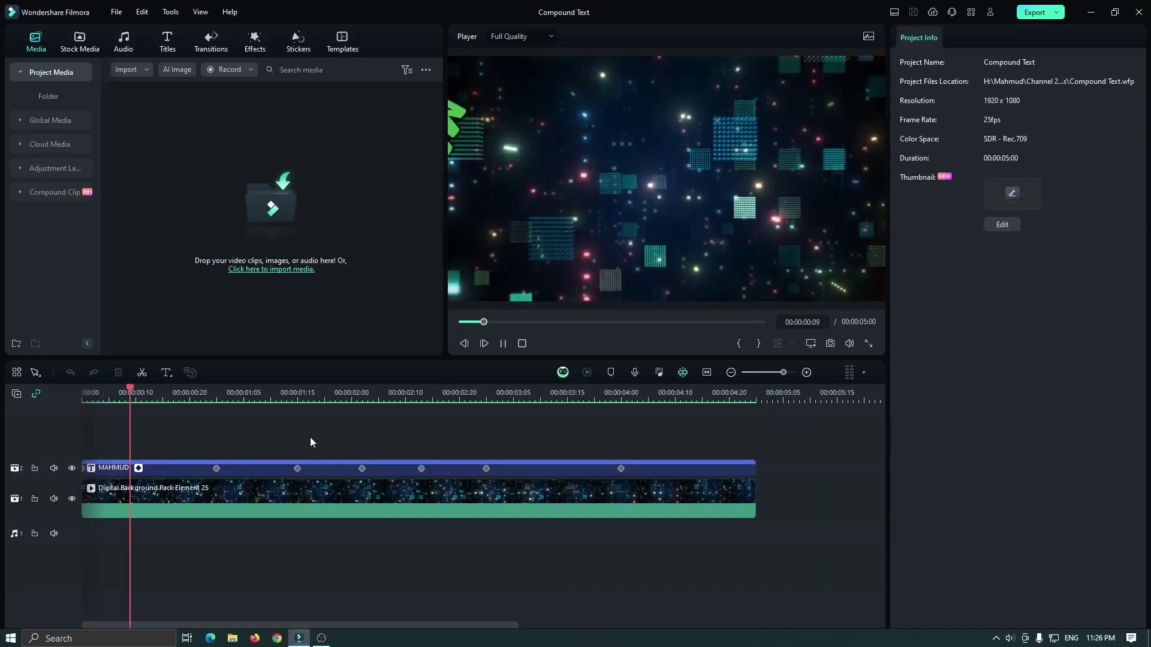
key(space)
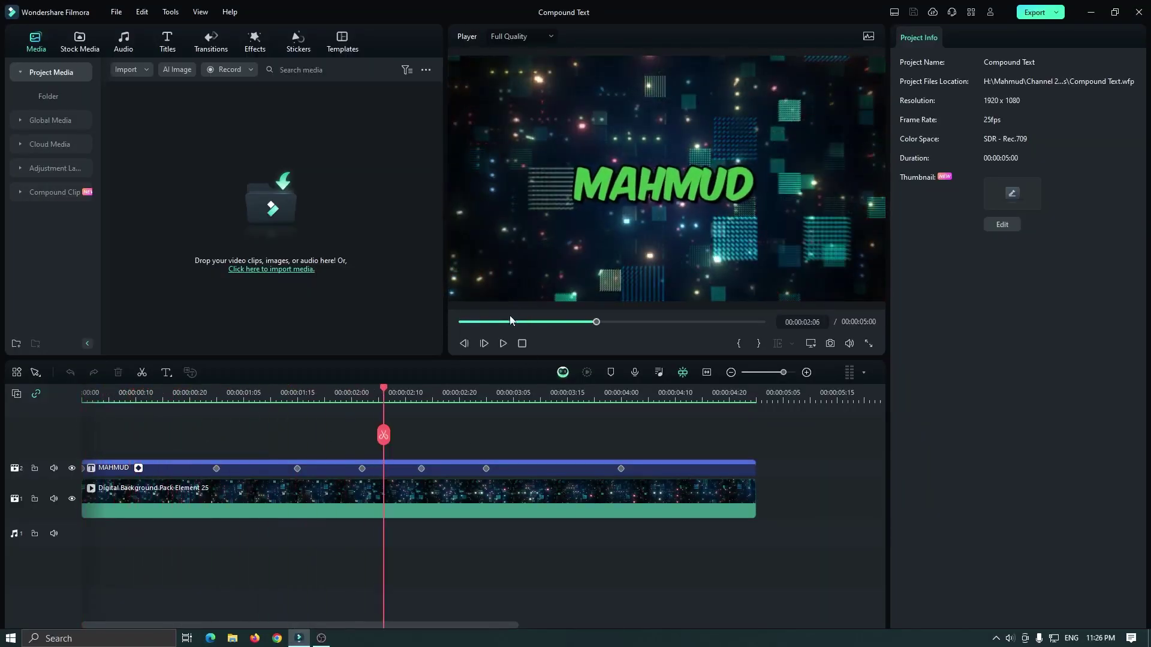
Play the preview, stop it at 00:00:02:06, and select the MAHMUD title clip.
click(230, 463)
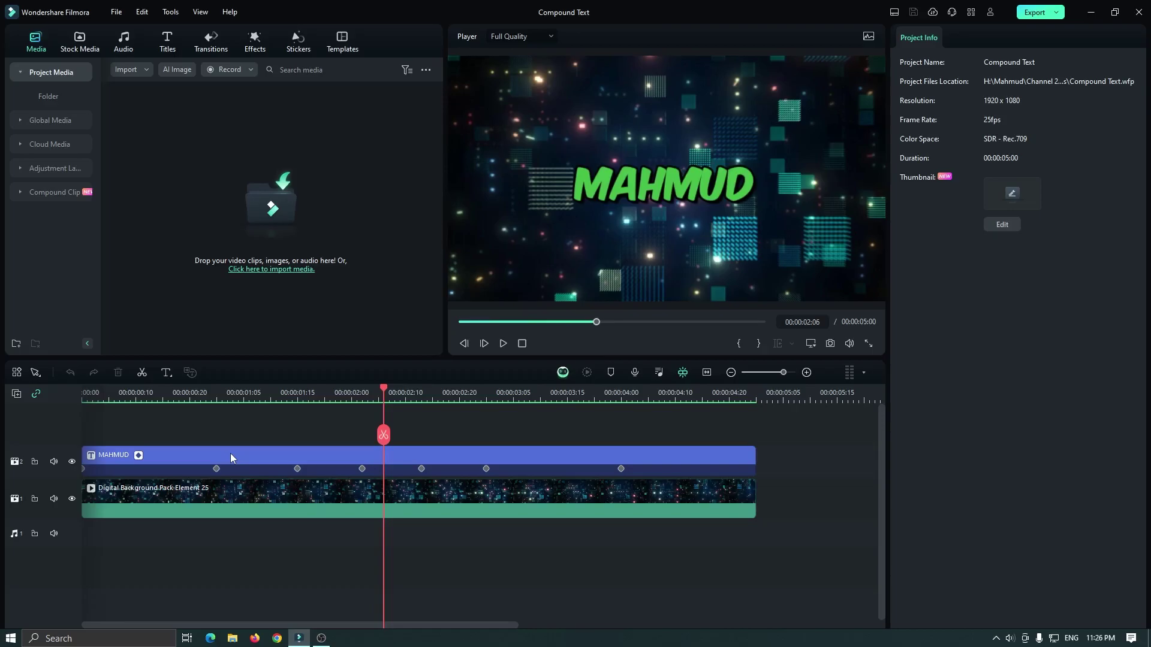
click(230, 453)
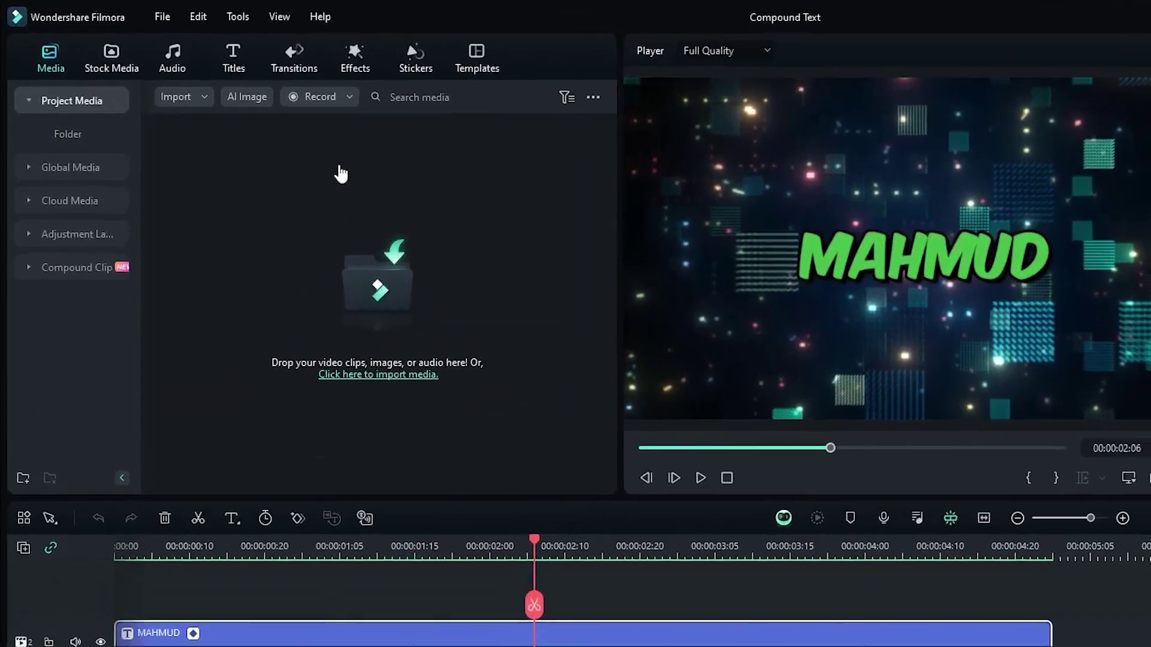
Drag the Video Wall effect to the start of the timeline, then undo it with Ctrl+Z.
click(260, 43)
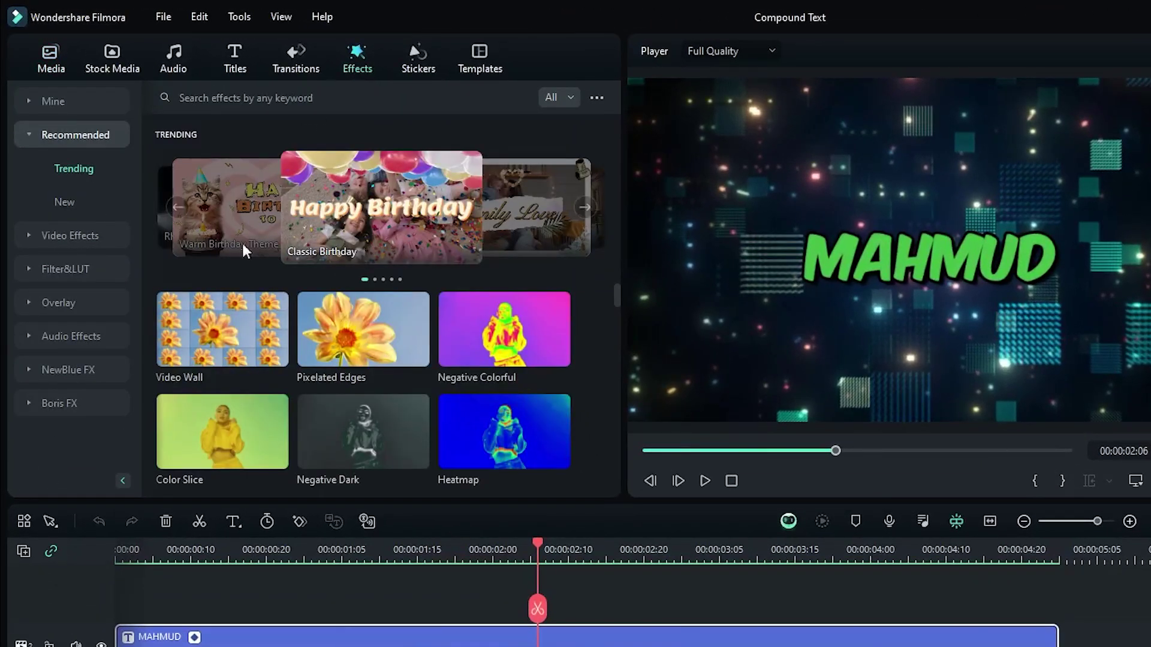
click(227, 339)
drag(81, 556, 109, 569)
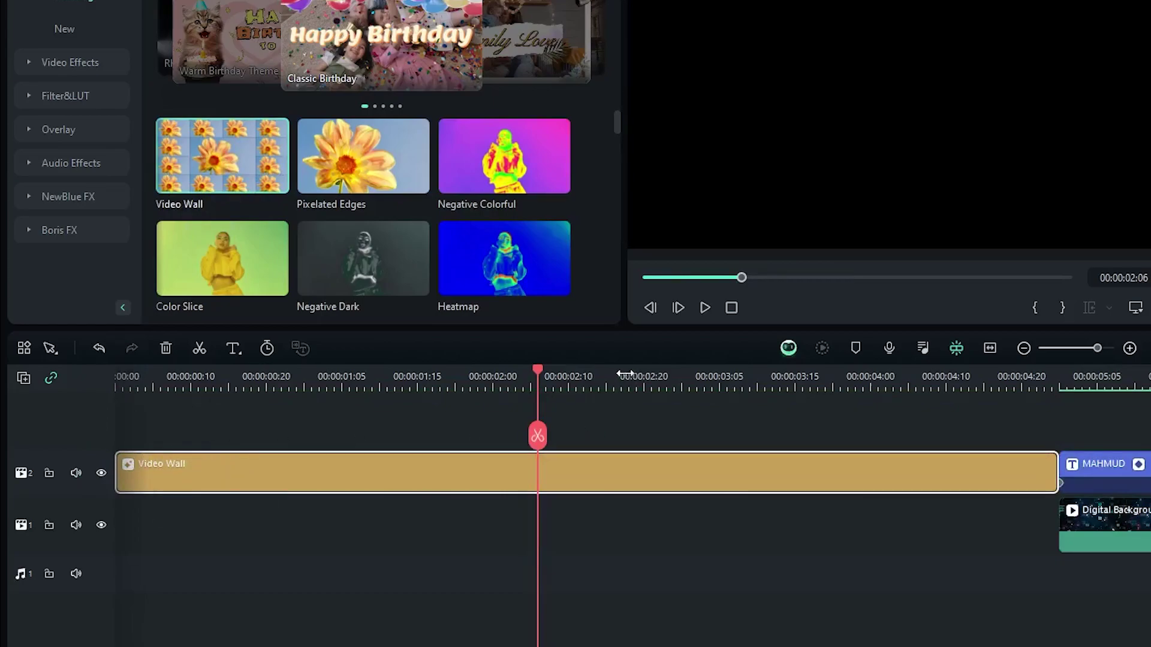
scroll(626, 378, down, 2)
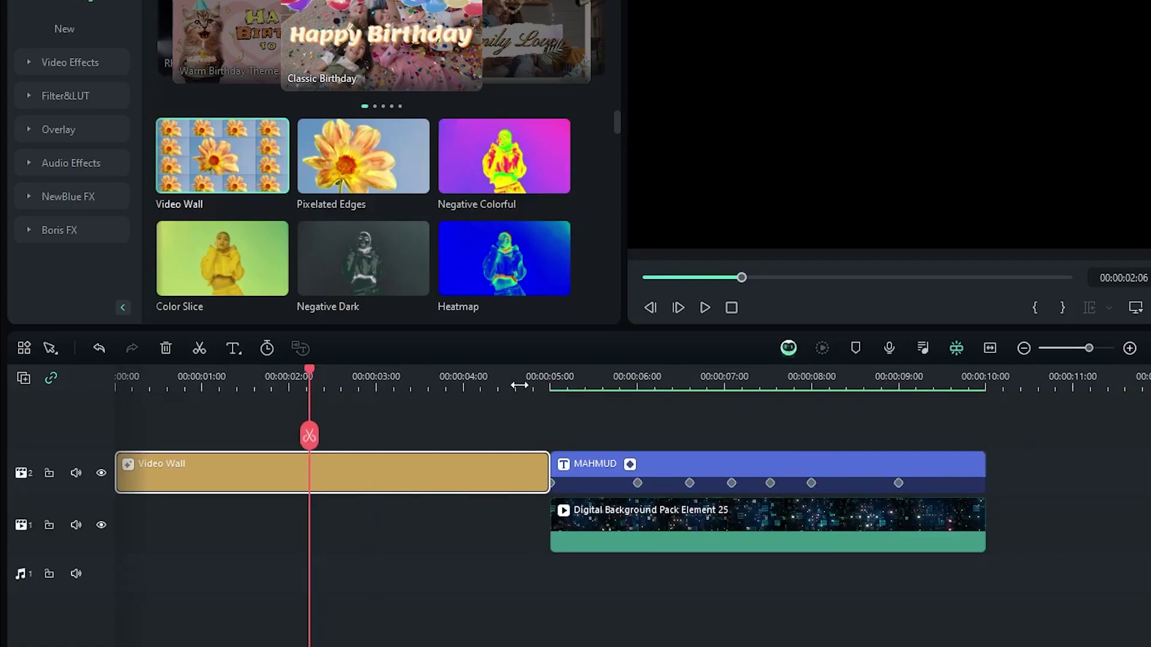
key(ctrl+z)
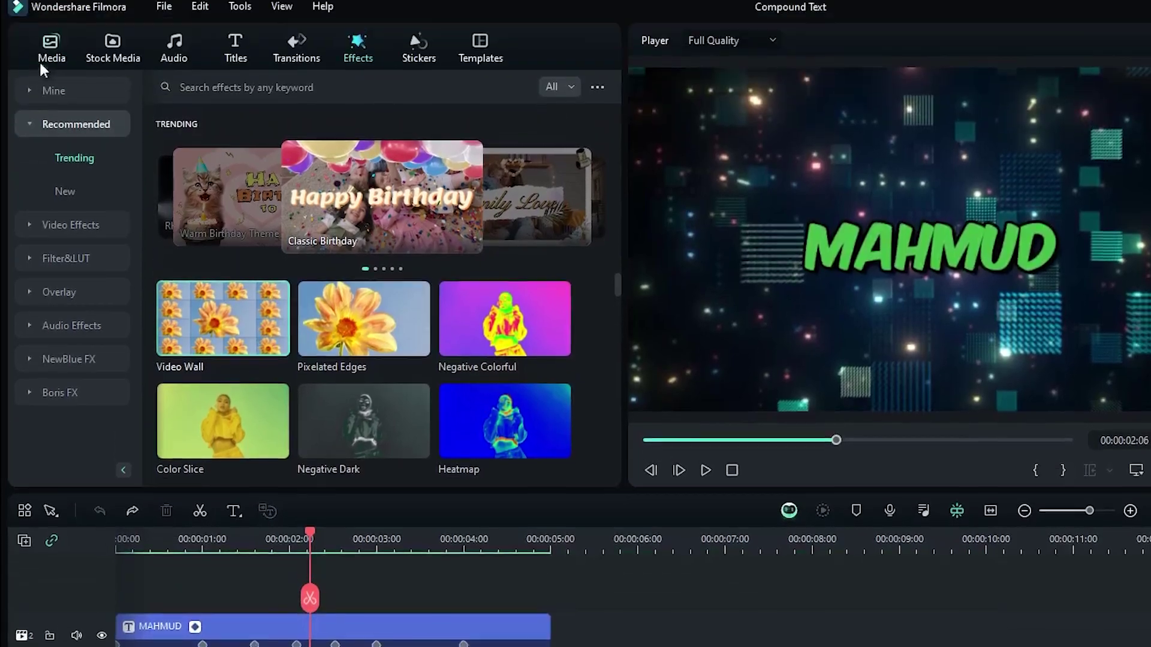
Add an adjustment layer on track 3 above the title and background.
click(44, 55)
click(80, 235)
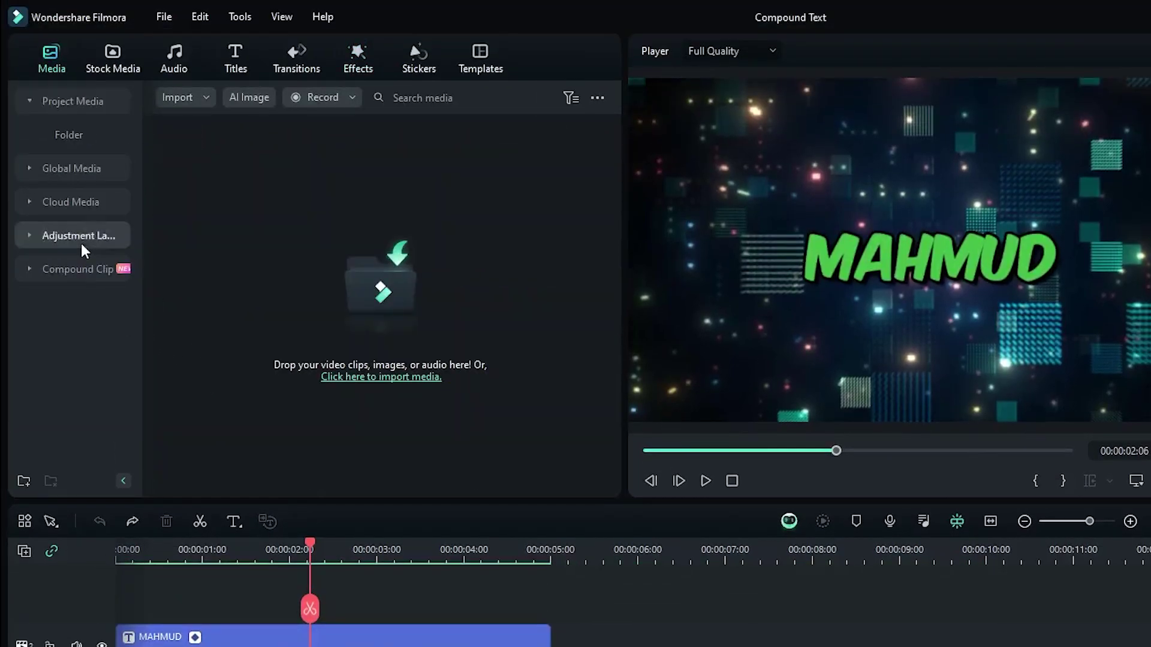
drag(268, 229, 94, 607)
Apply Pixelated Edges to the adjustment layer, then select that adjustment layer clip.
click(316, 51)
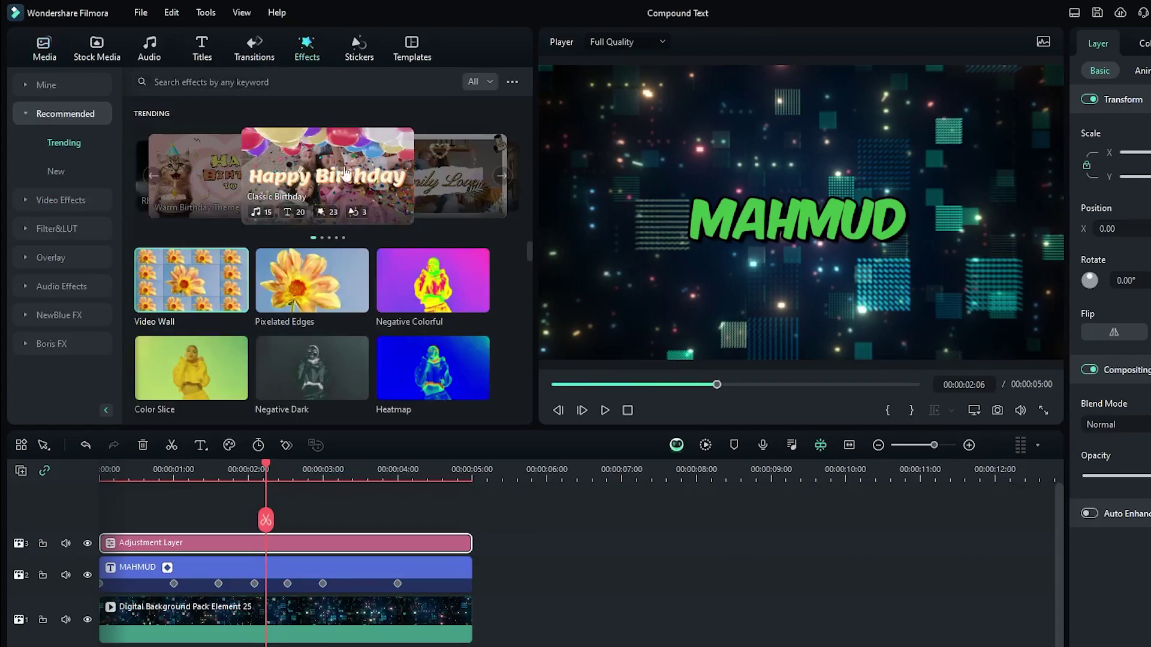
drag(303, 283, 176, 543)
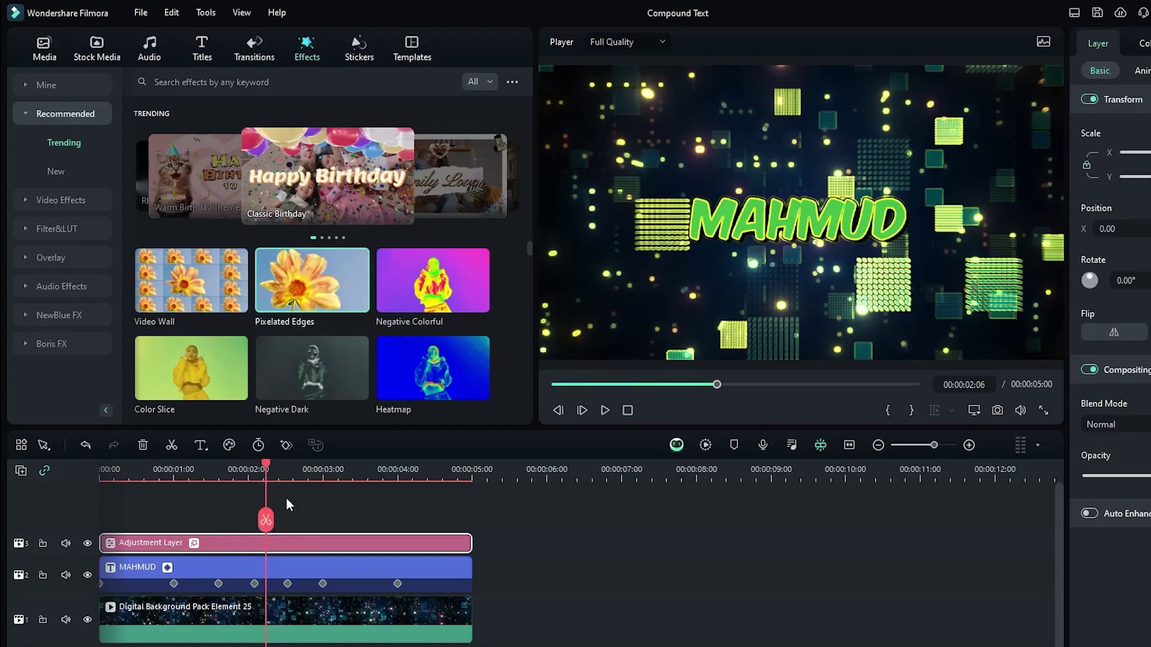
key(ctrl+a)
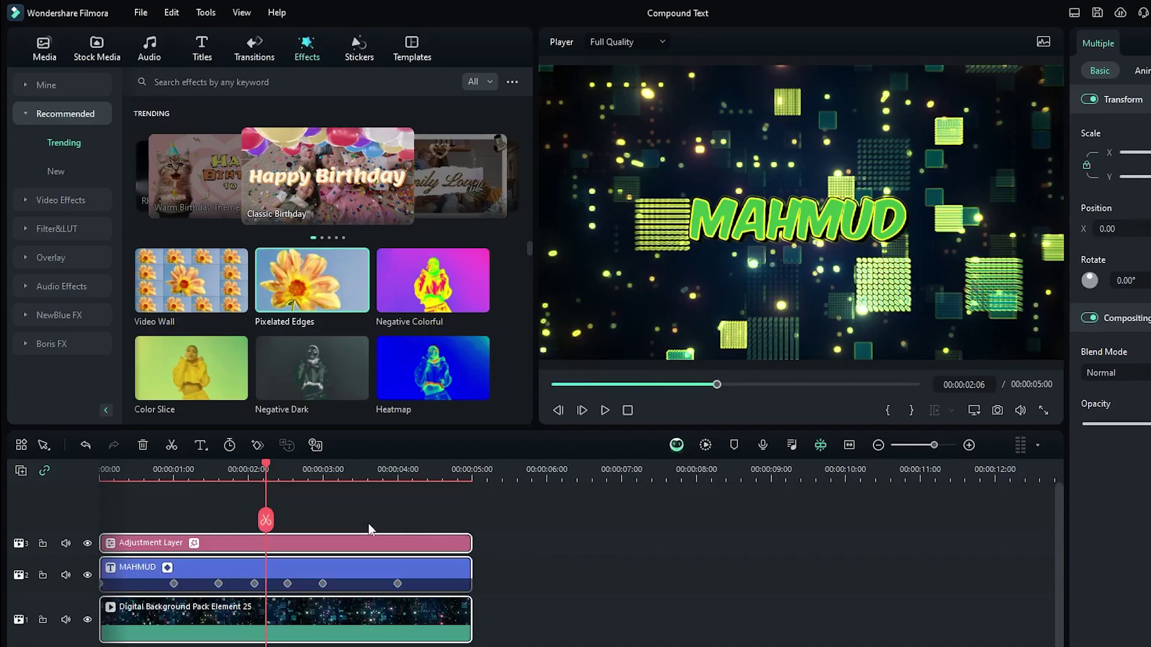
click(350, 526)
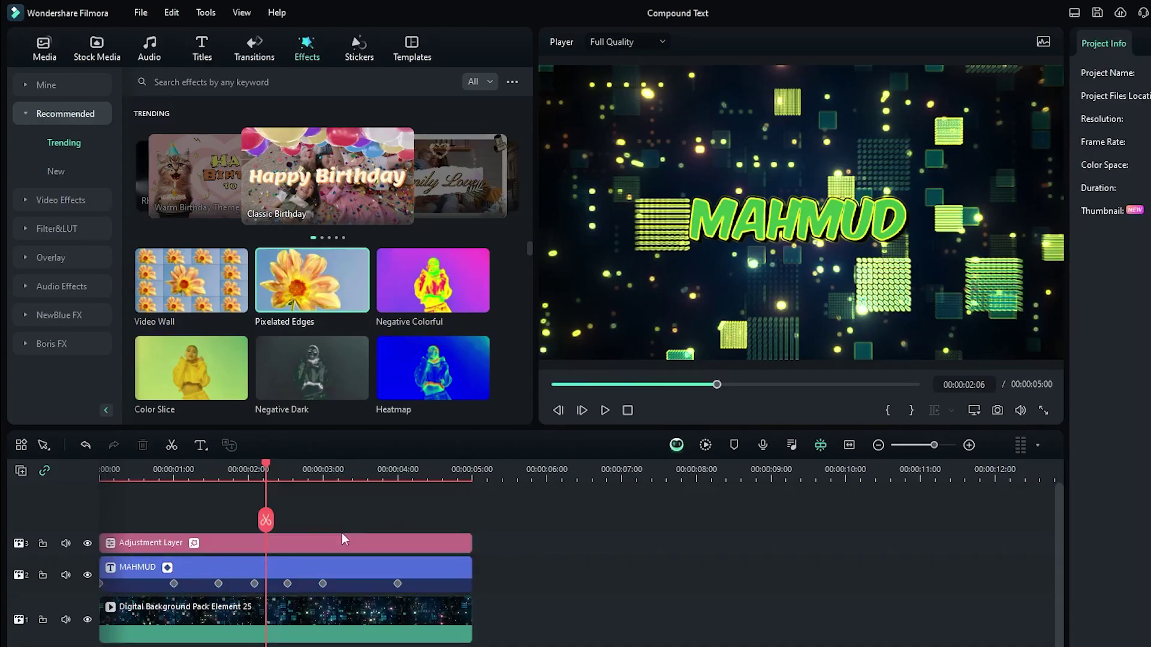
click(341, 542)
Delete the adjustment layer and turn the MAHMUD title into a compound clip named 'Text'.
key(Delete)
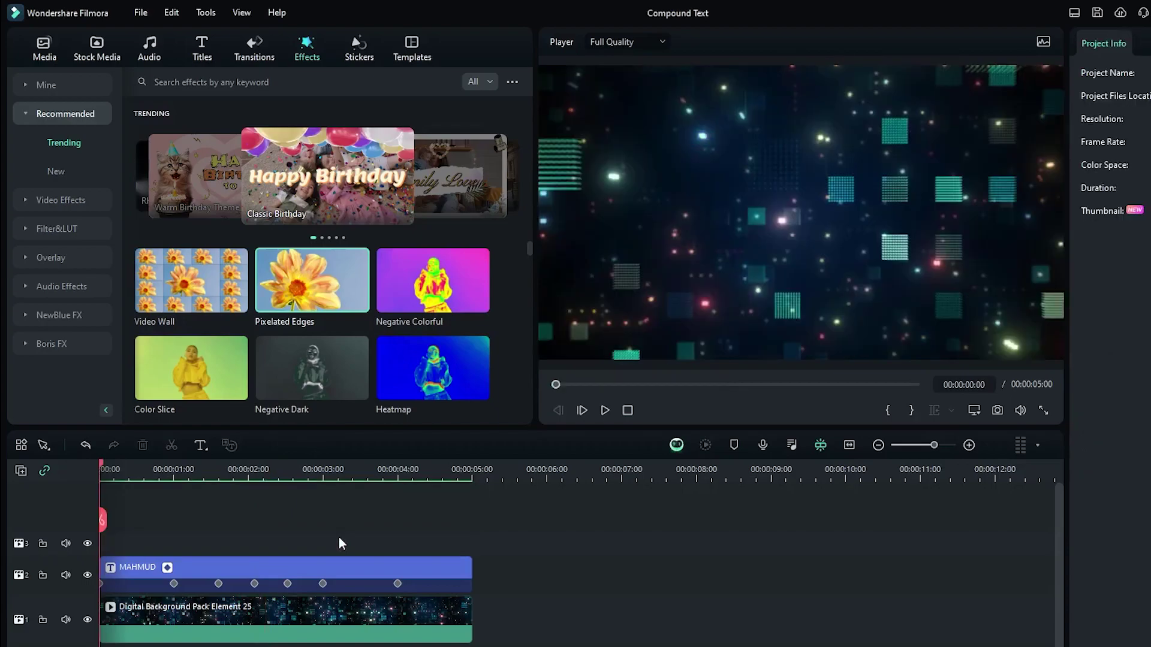
click(311, 567)
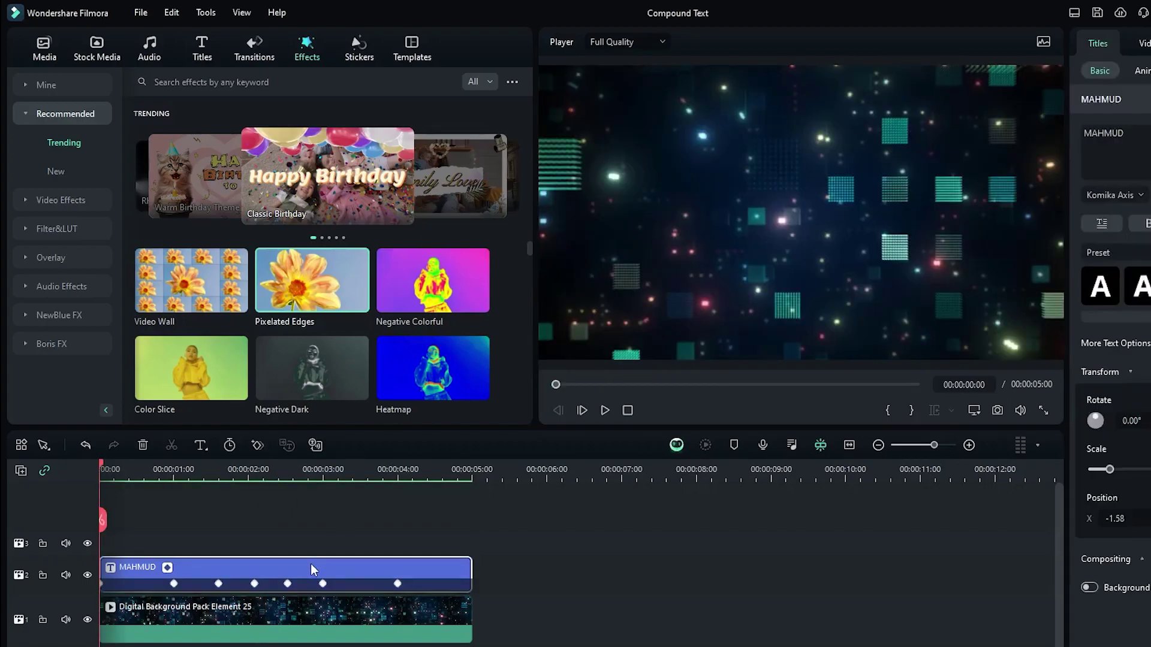
right_click(310, 564)
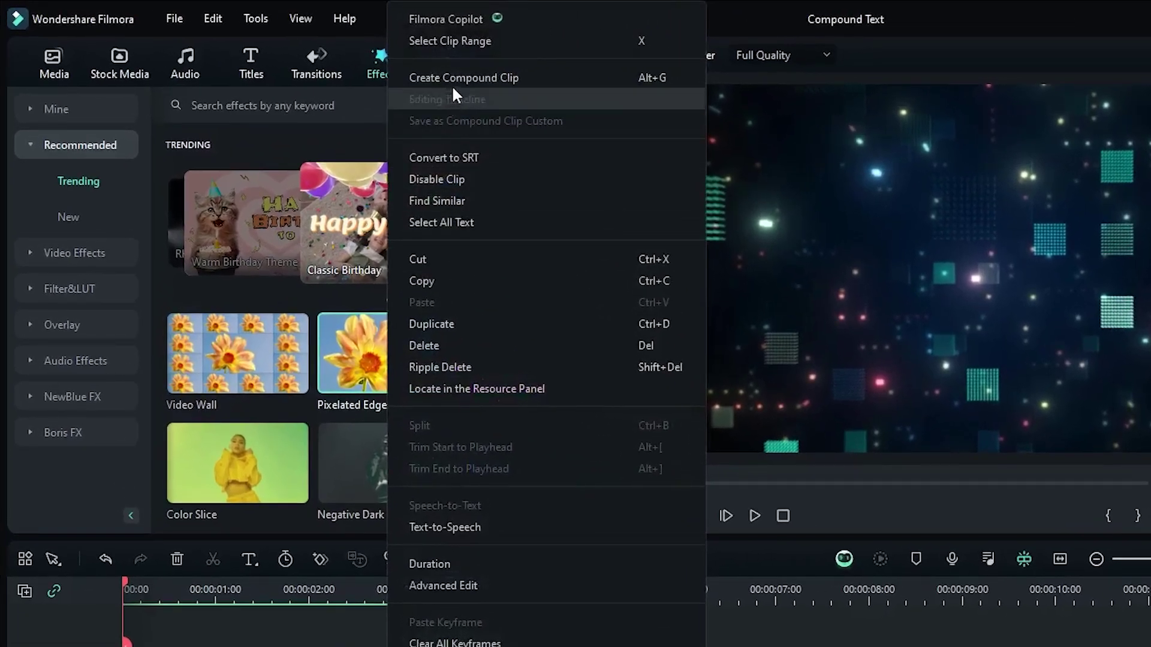
click(453, 79)
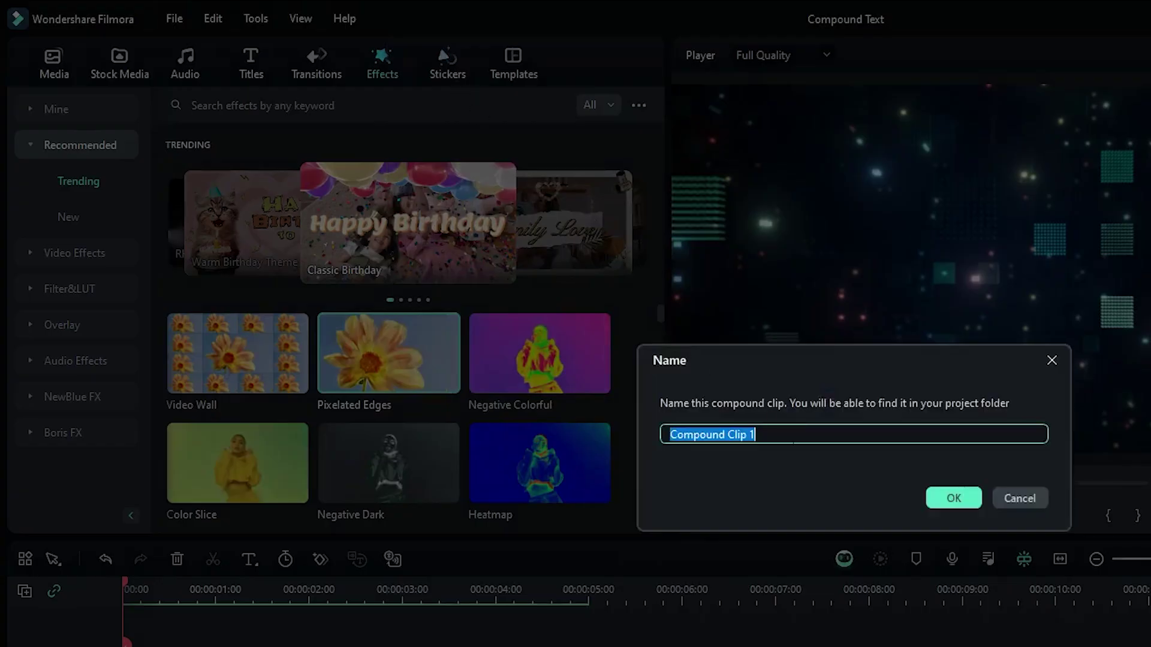
key(BackSpace)
text(Text)
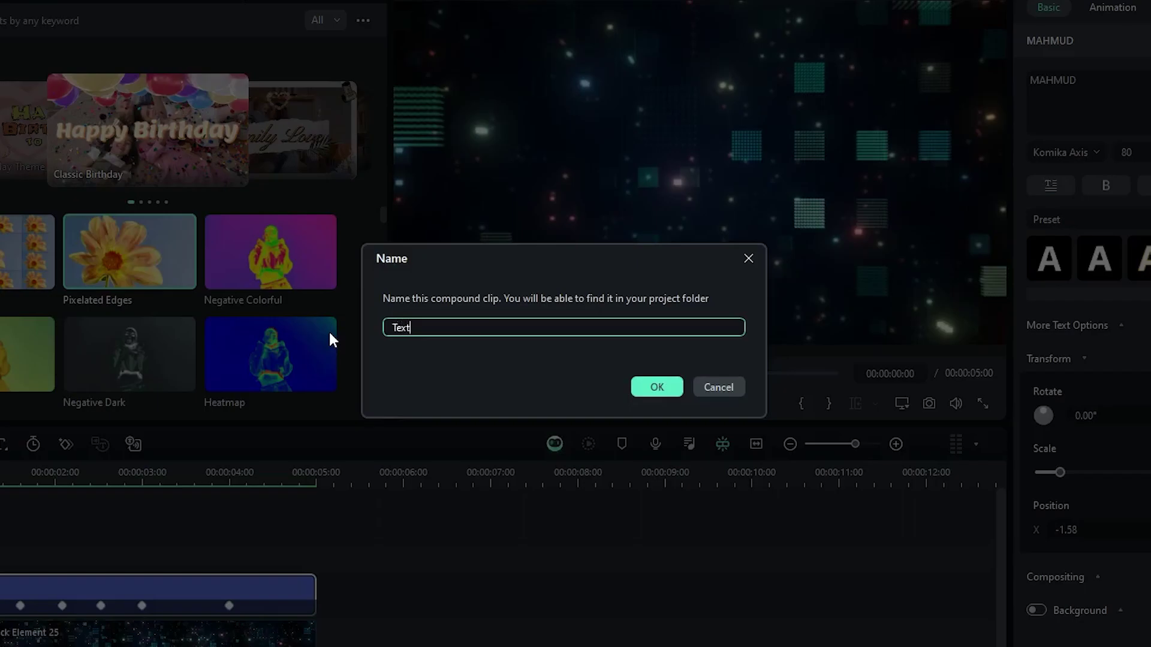
click(642, 384)
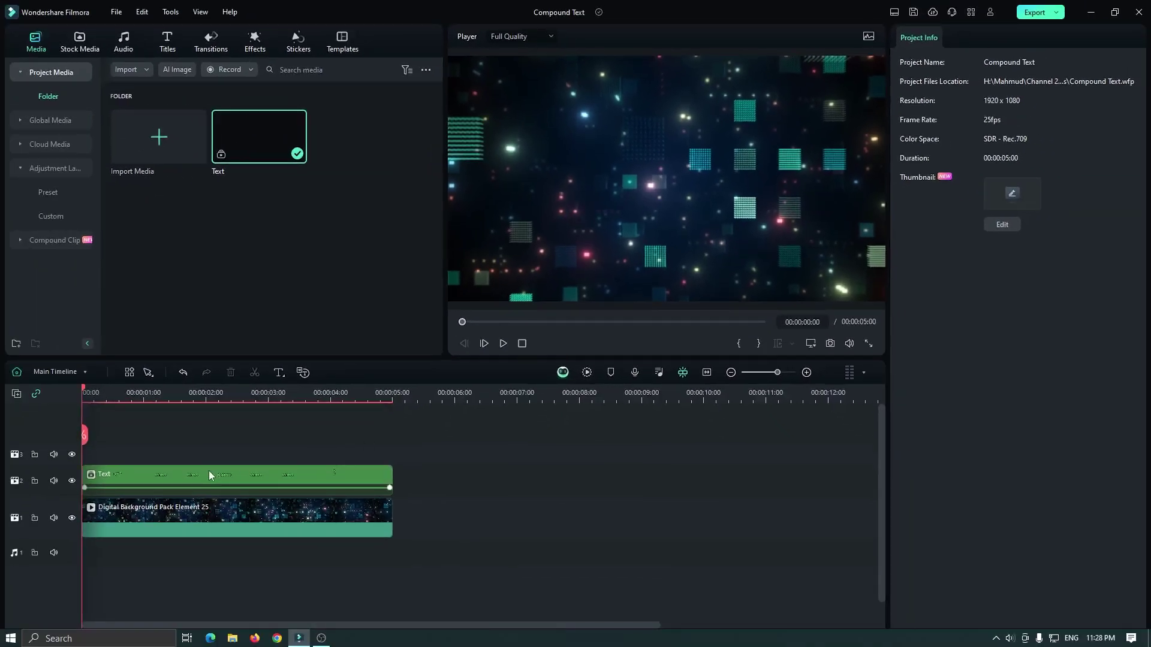
click(210, 475)
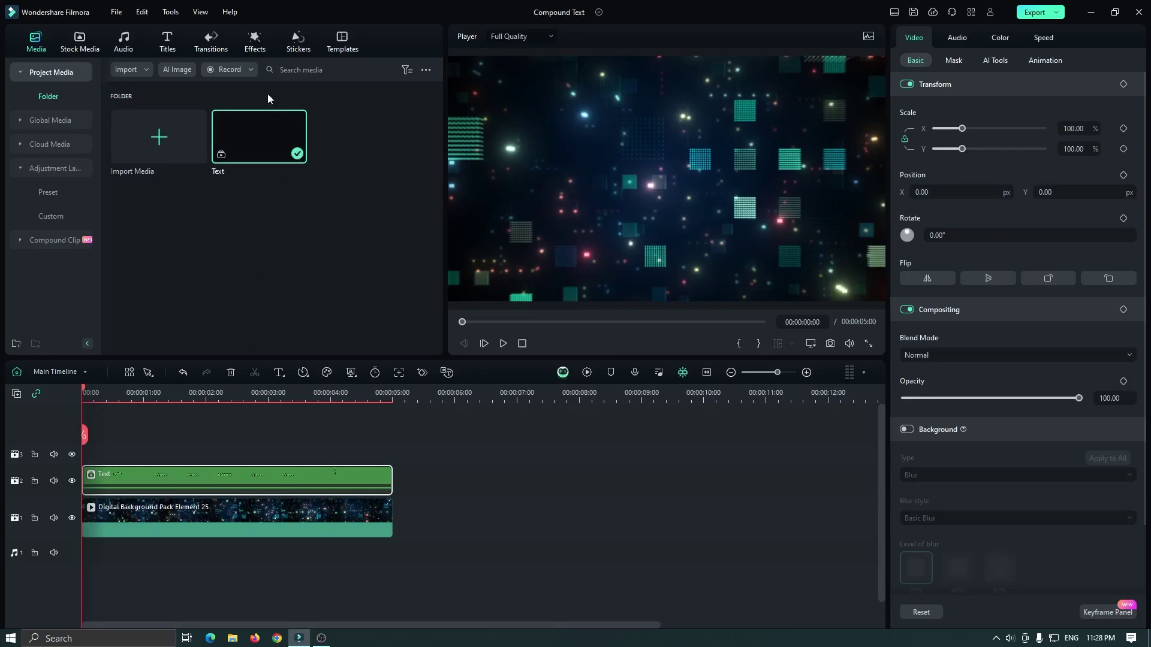
Apply the Video Wall effect to the Text compound clip and play the preview.
click(255, 42)
scroll(162, 226, down, 3)
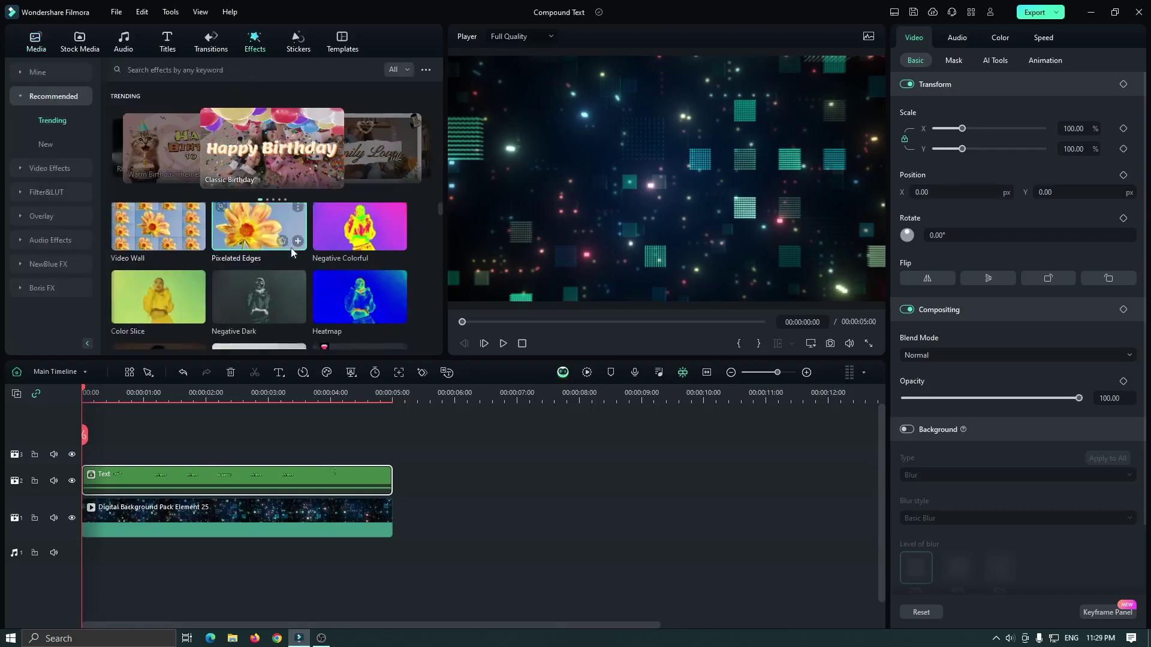
scroll(162, 227, up, 3)
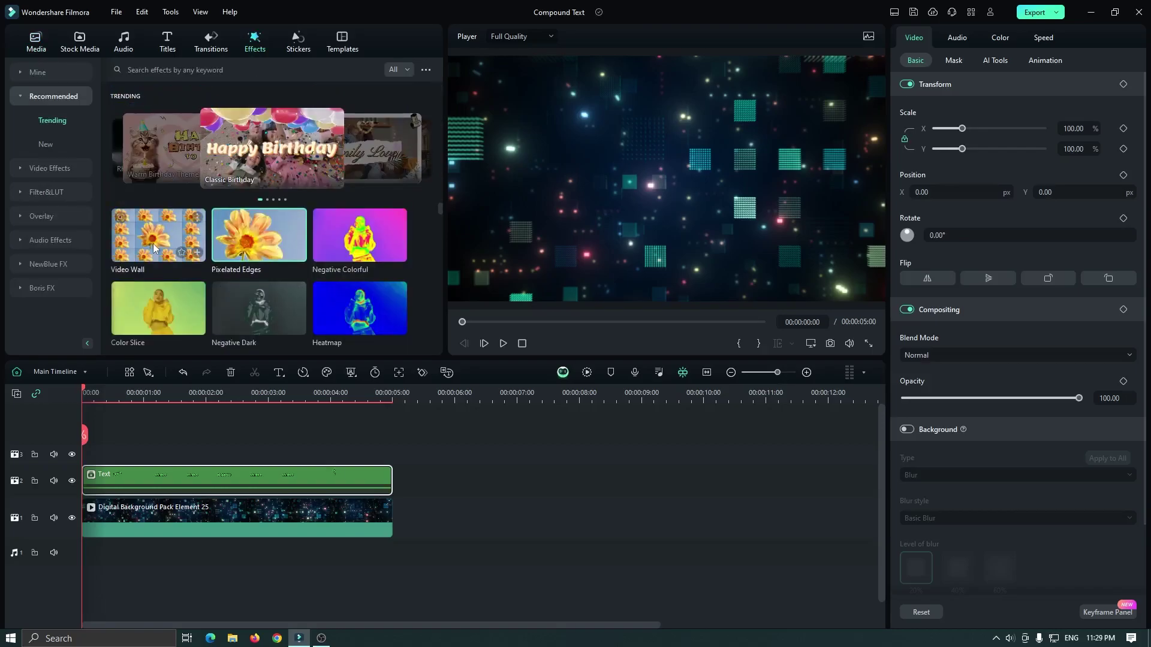
drag(157, 236, 90, 478)
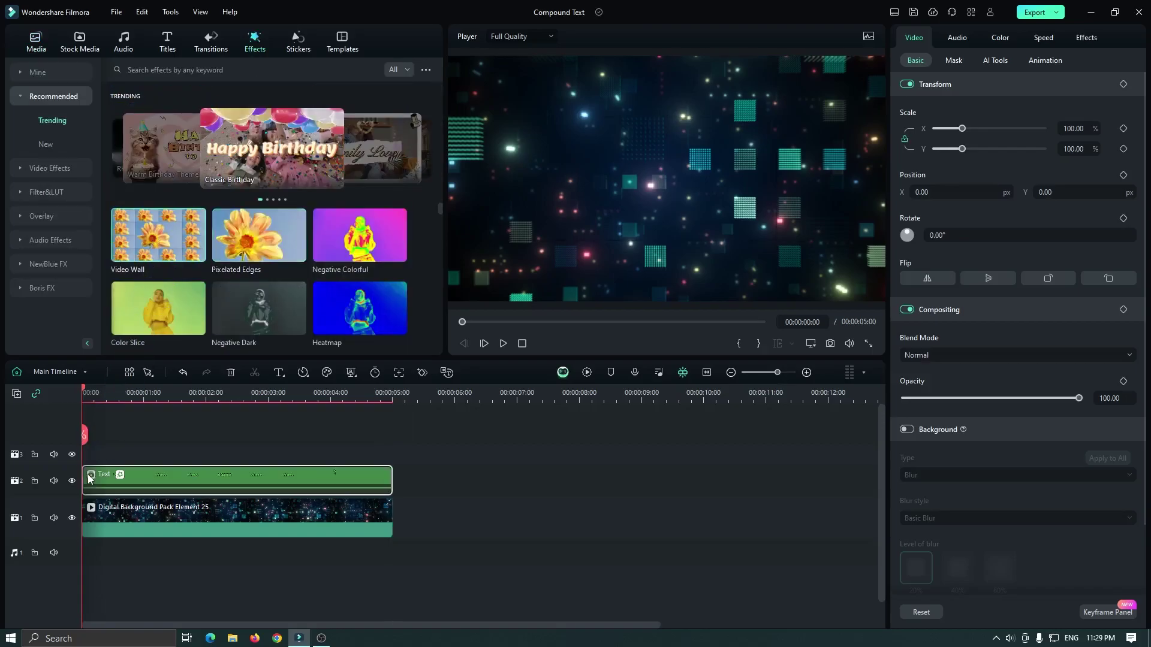
key(space)
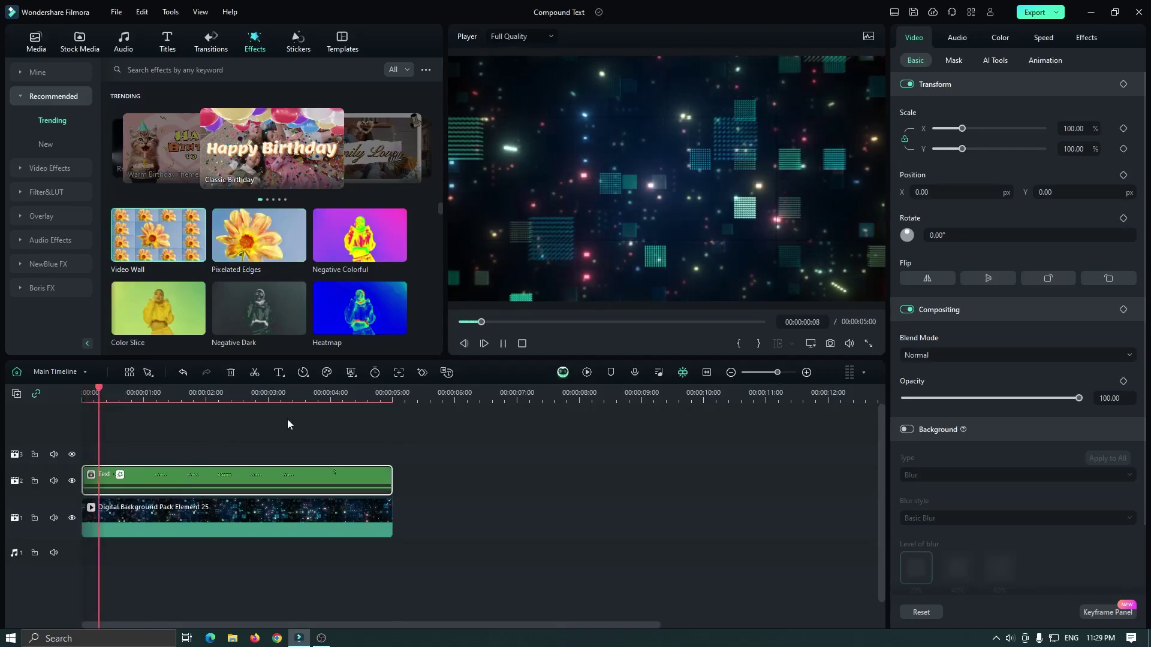
key(space)
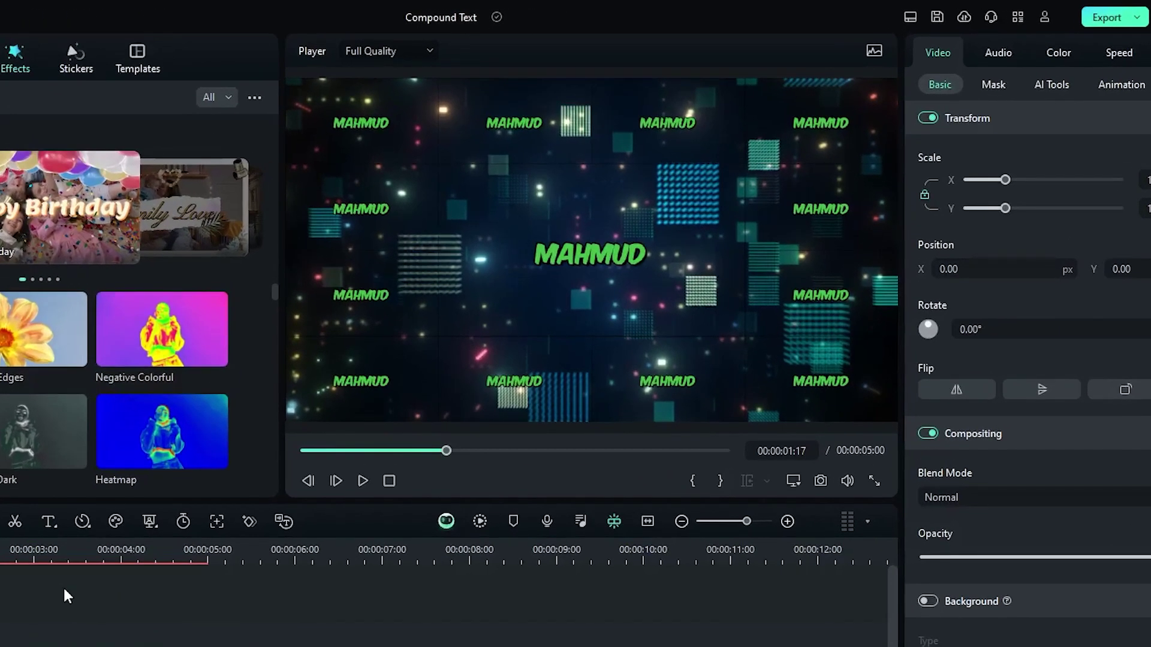
key(space)
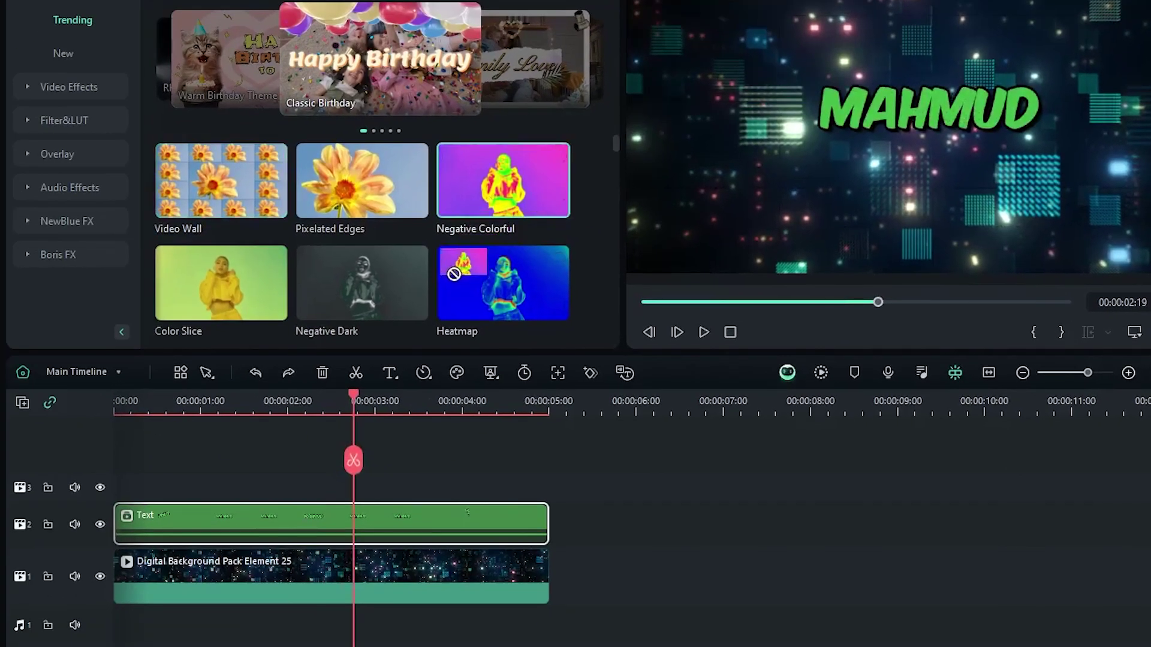
Apply Negative Colorful to the Text clip and replay the preview from near the start.
drag(162, 329, 0, 646)
drag(261, 491, 231, 514)
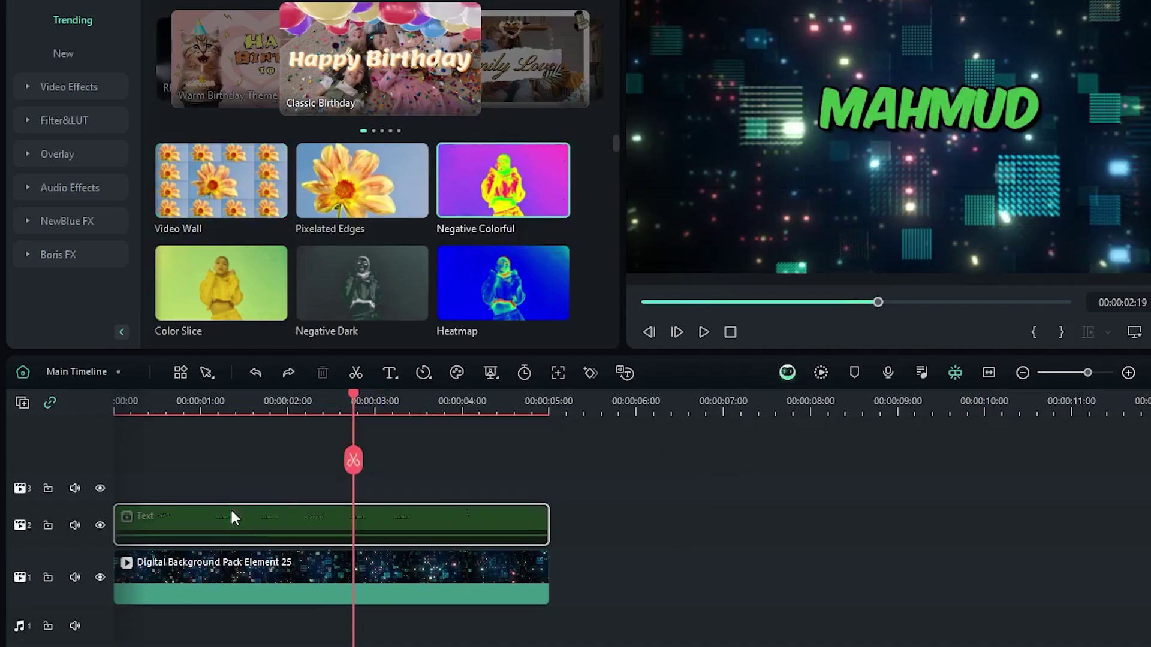
click(670, 302)
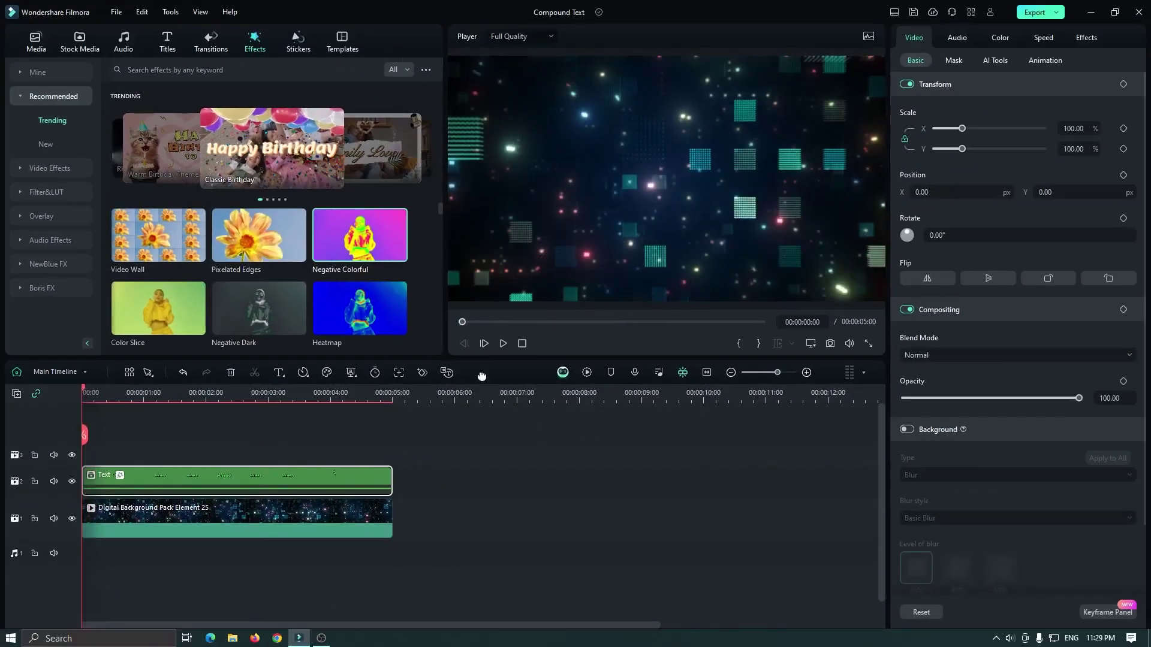
key(space)
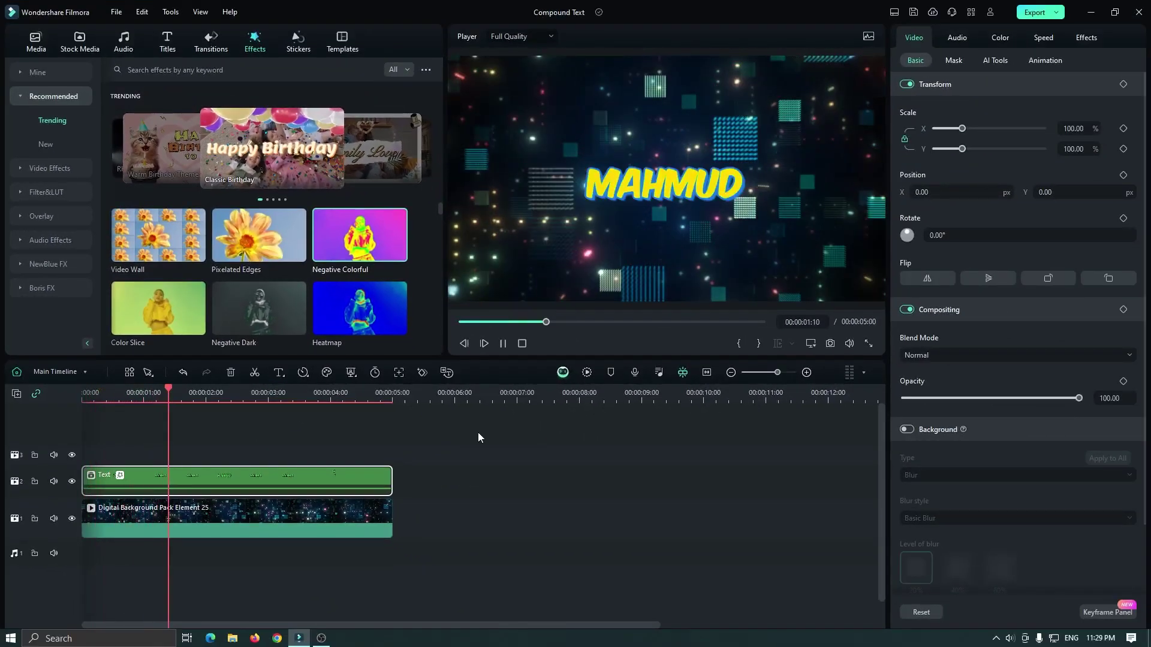
key(space)
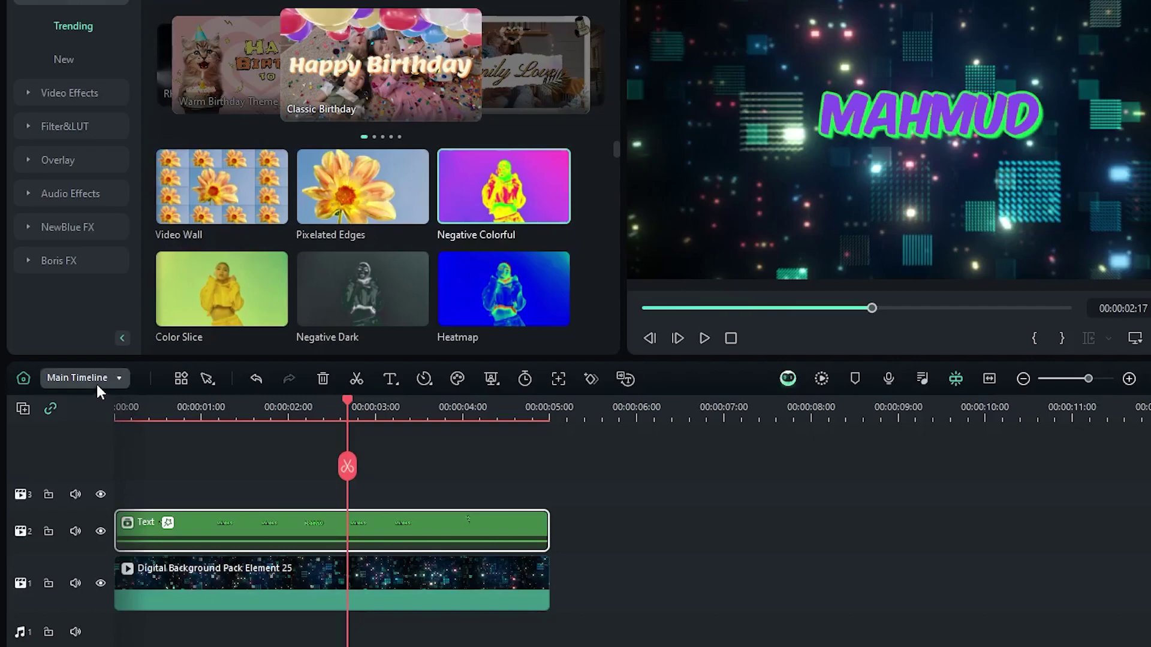
Switch to the Text compound clip's inner timeline, dismissing the composite editing reminder.
click(99, 379)
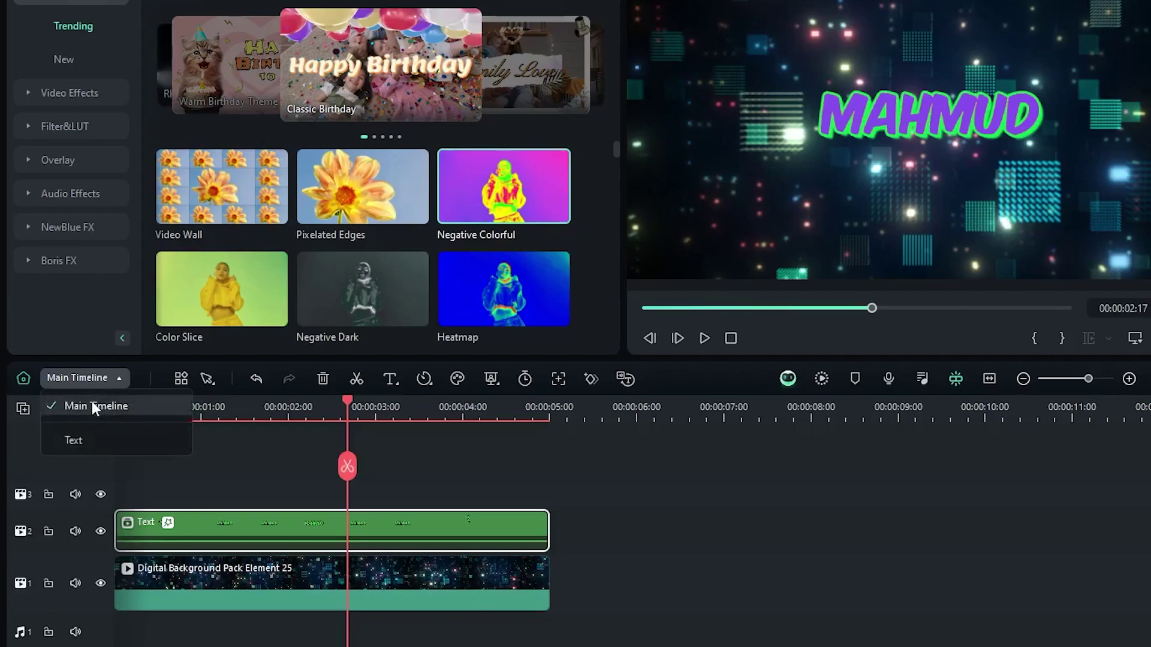
click(87, 439)
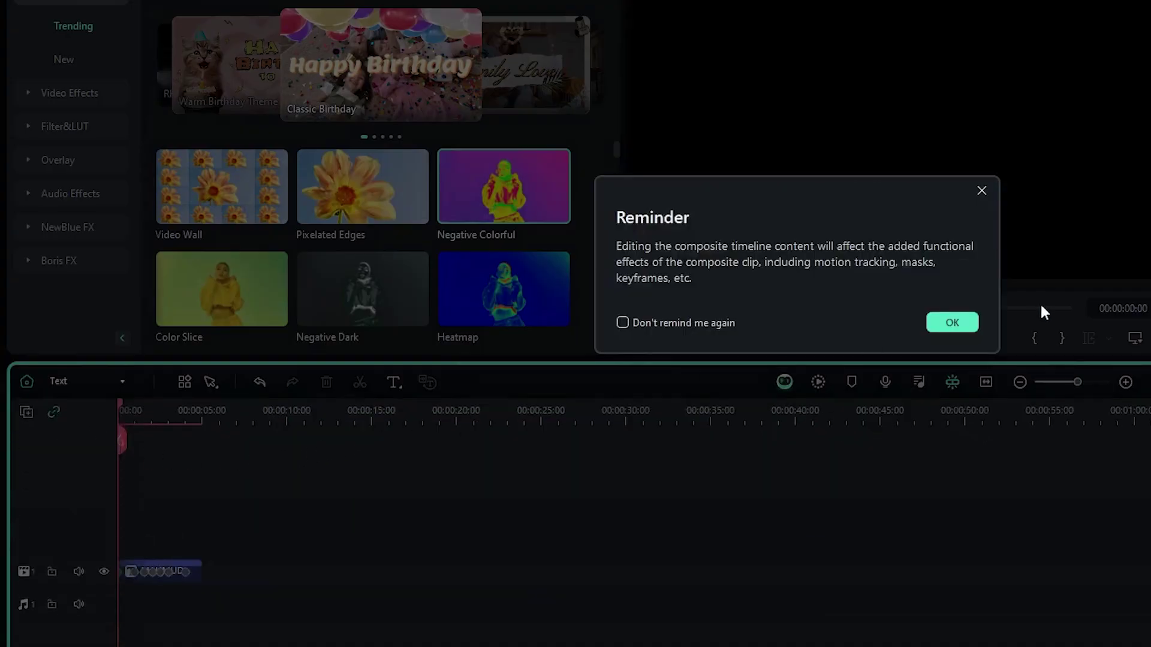
click(952, 323)
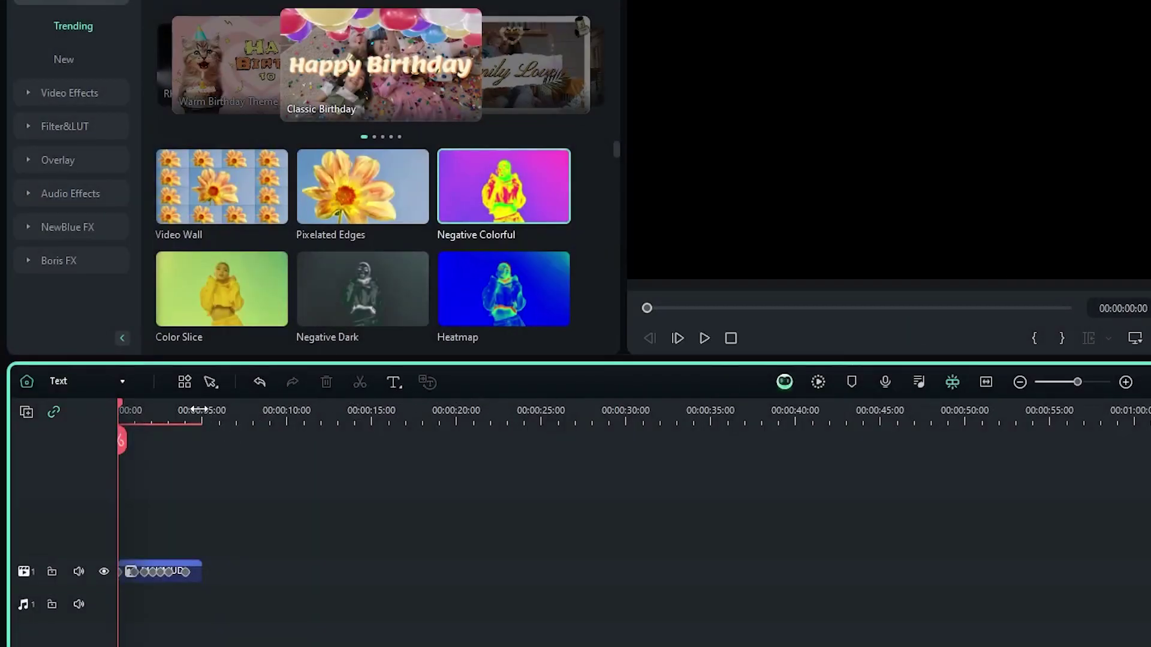
Enlarge the video track, select the MAHMUD title, and play it briefly to inspect.
scroll(252, 411, up, 2)
drag(97, 555, 100, 532)
click(145, 549)
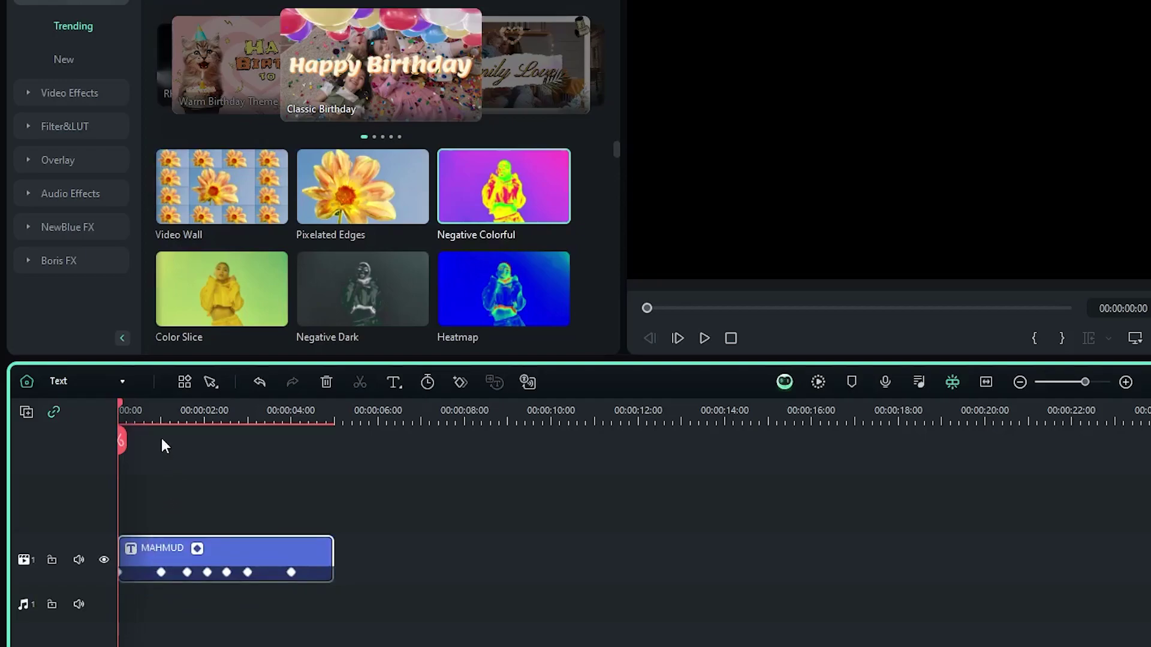
scroll(161, 437, up, 1)
key(space)
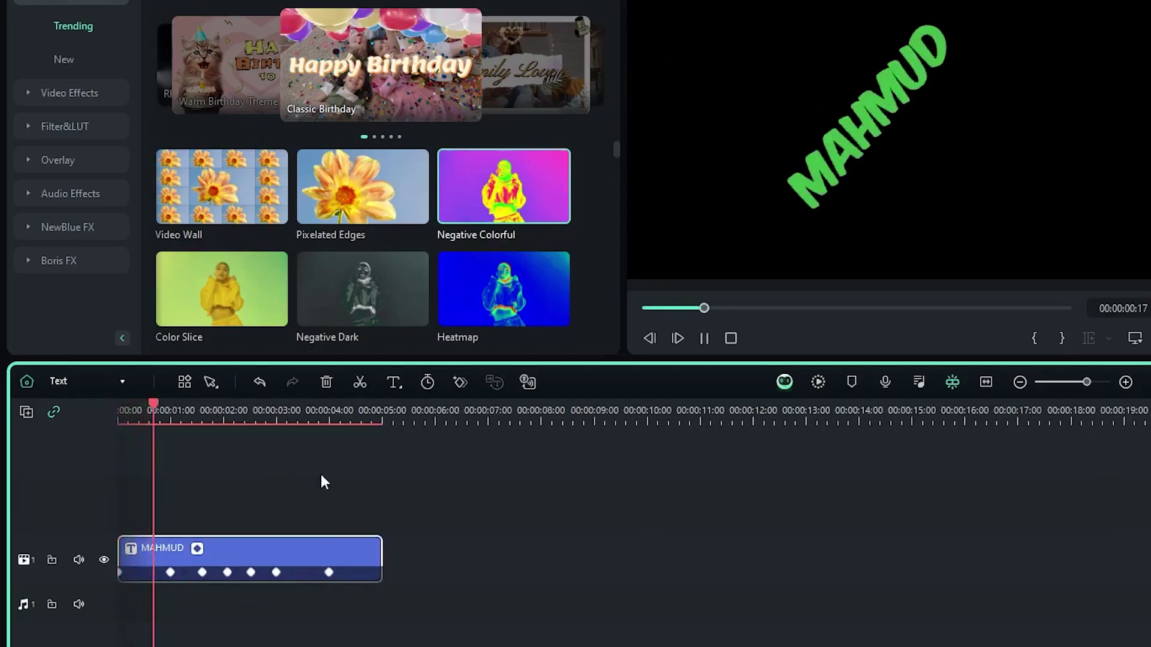
key(space)
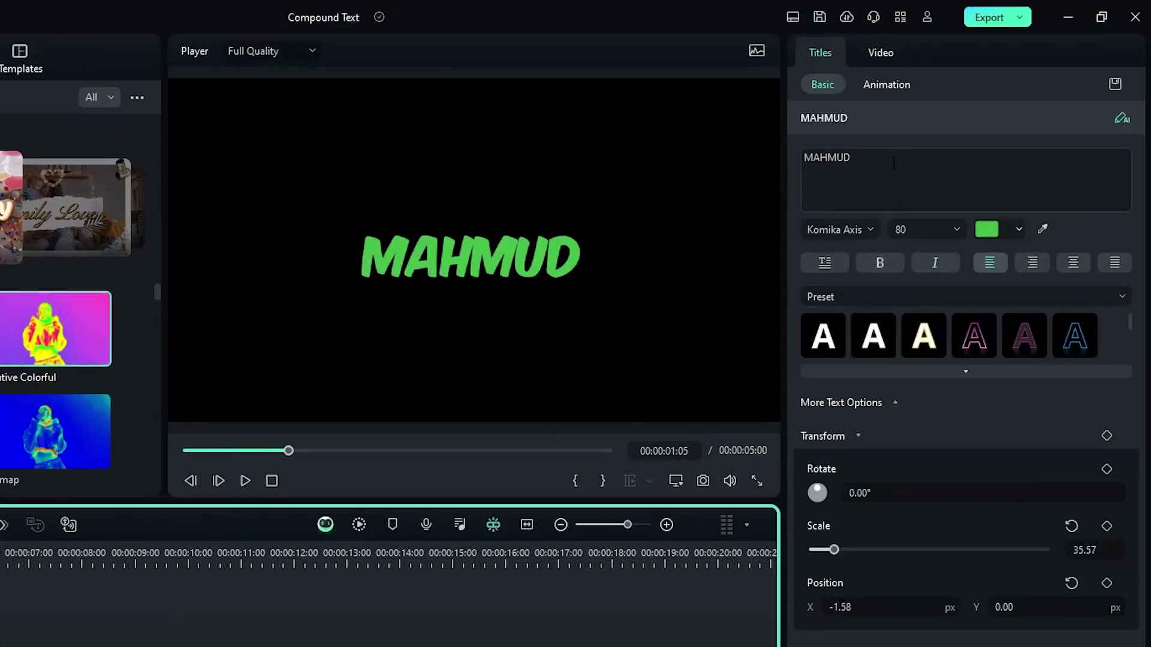
Replace the MAHMUD text with 'SUBSRIBE' and change its colour to teal.
double_click(894, 163)
text(SUBSRIBE)
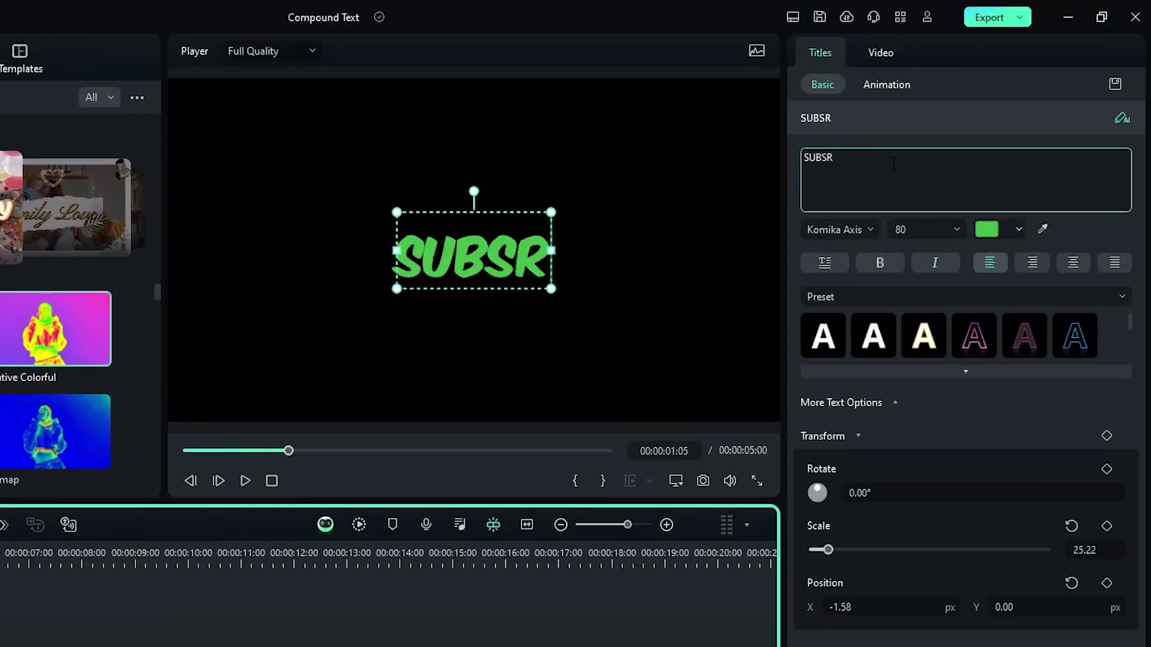
click(994, 227)
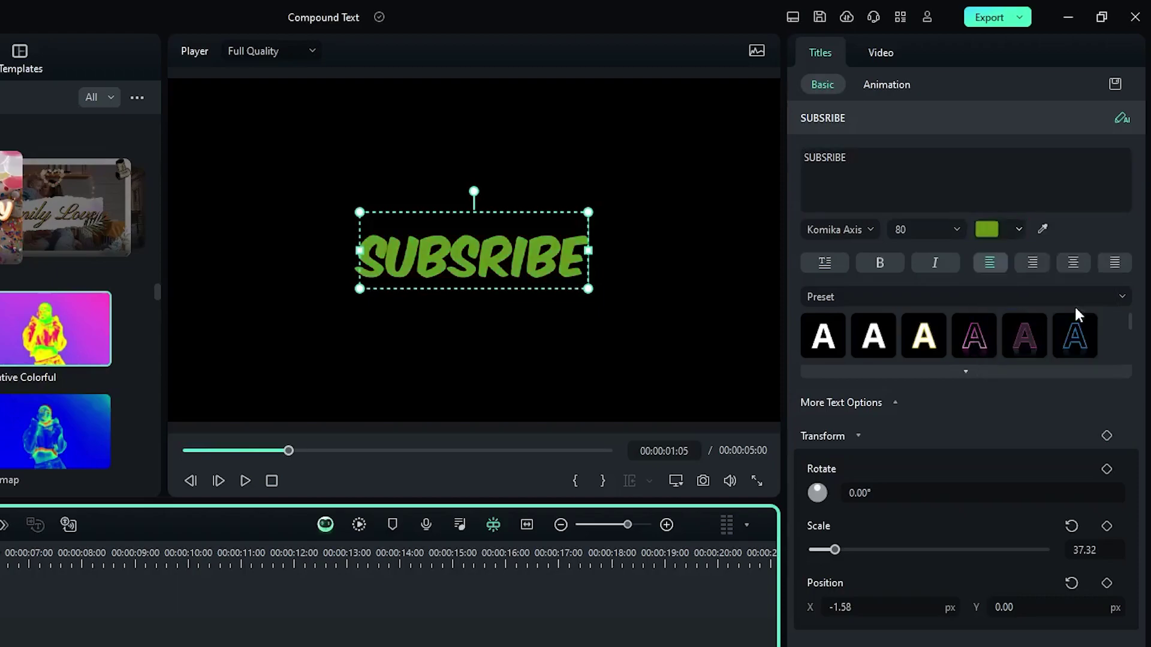
click(1070, 305)
click(998, 239)
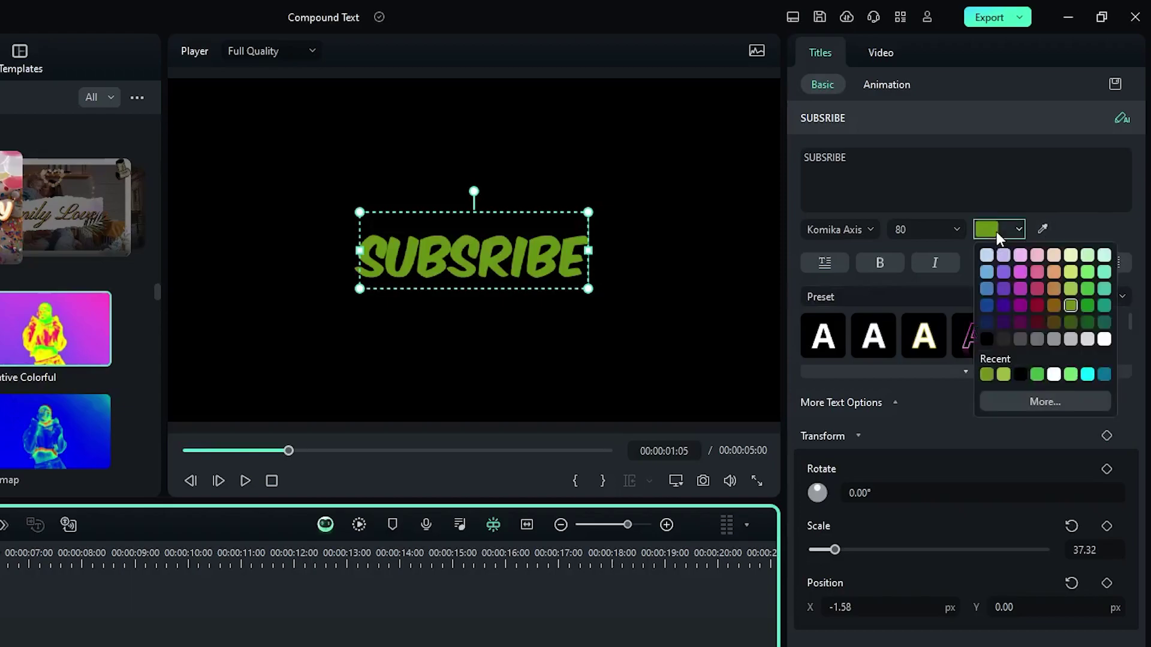
click(1104, 373)
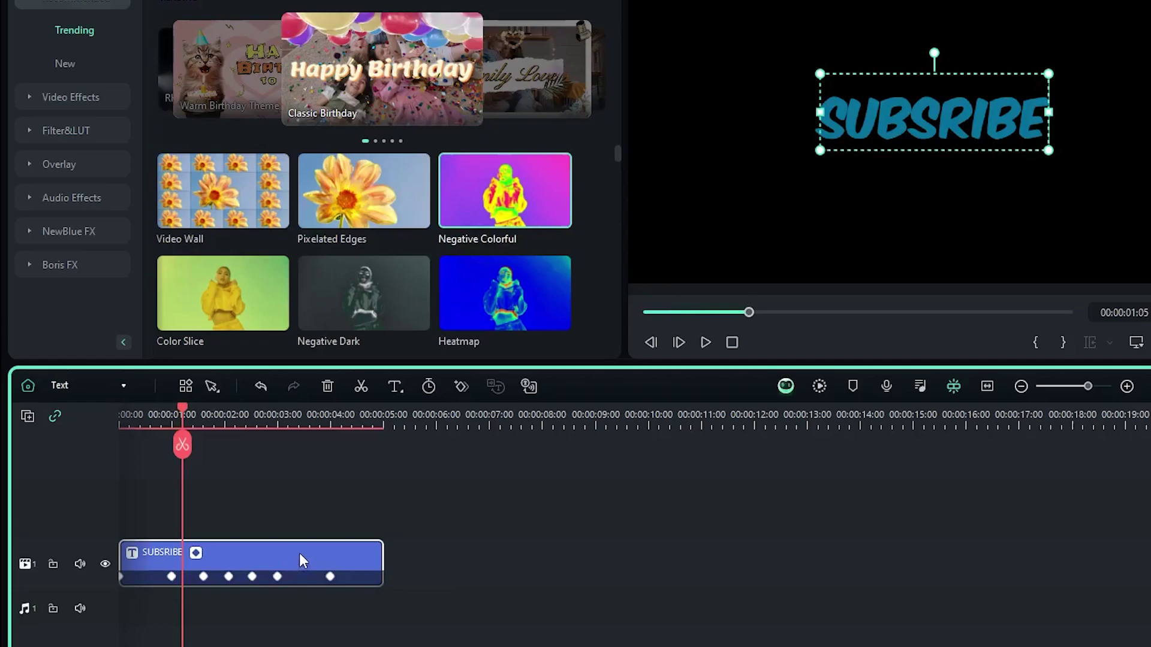
click(77, 385)
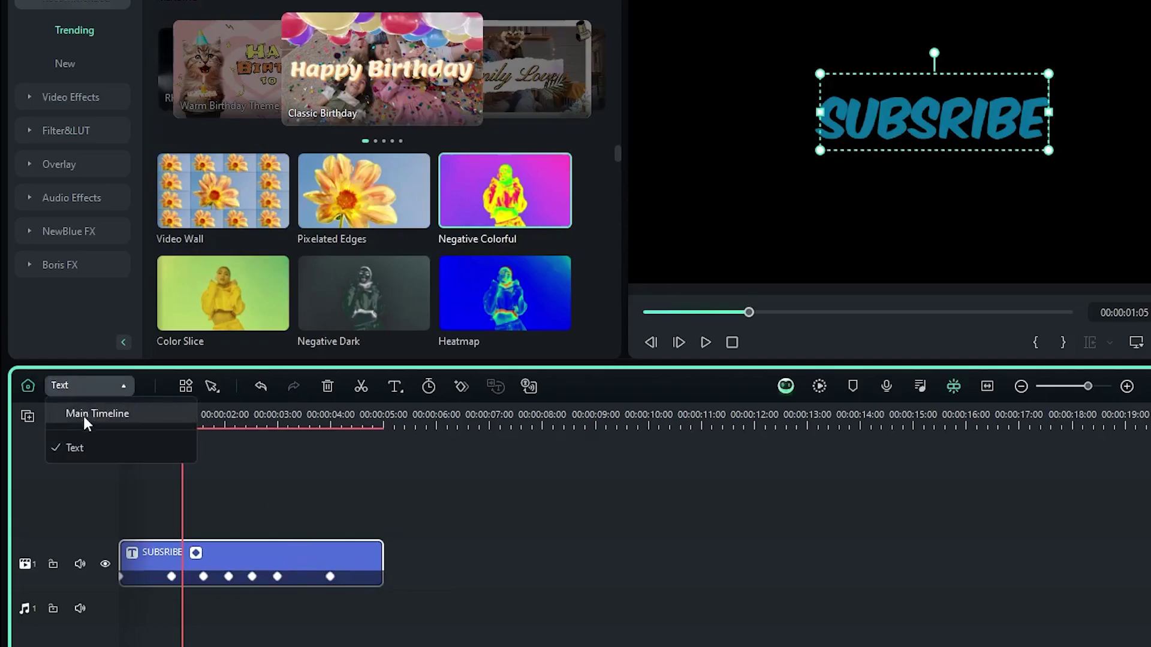
Switch back to the Main Timeline and scrub from about one to two seconds to check the title.
click(84, 414)
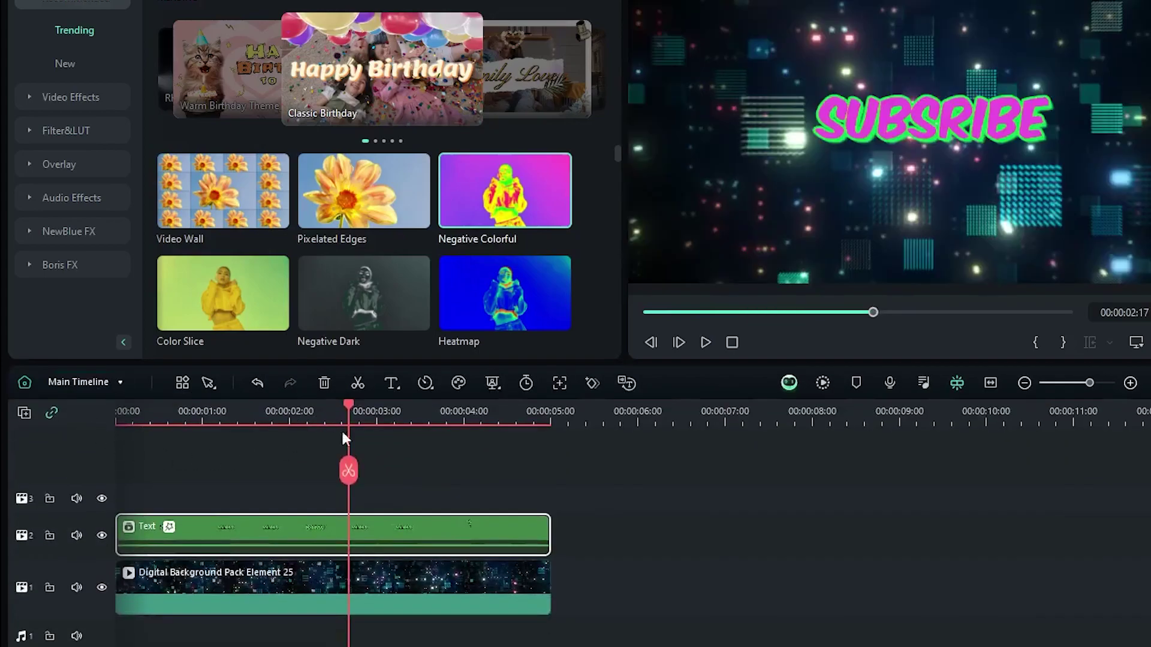
drag(346, 414, 232, 417)
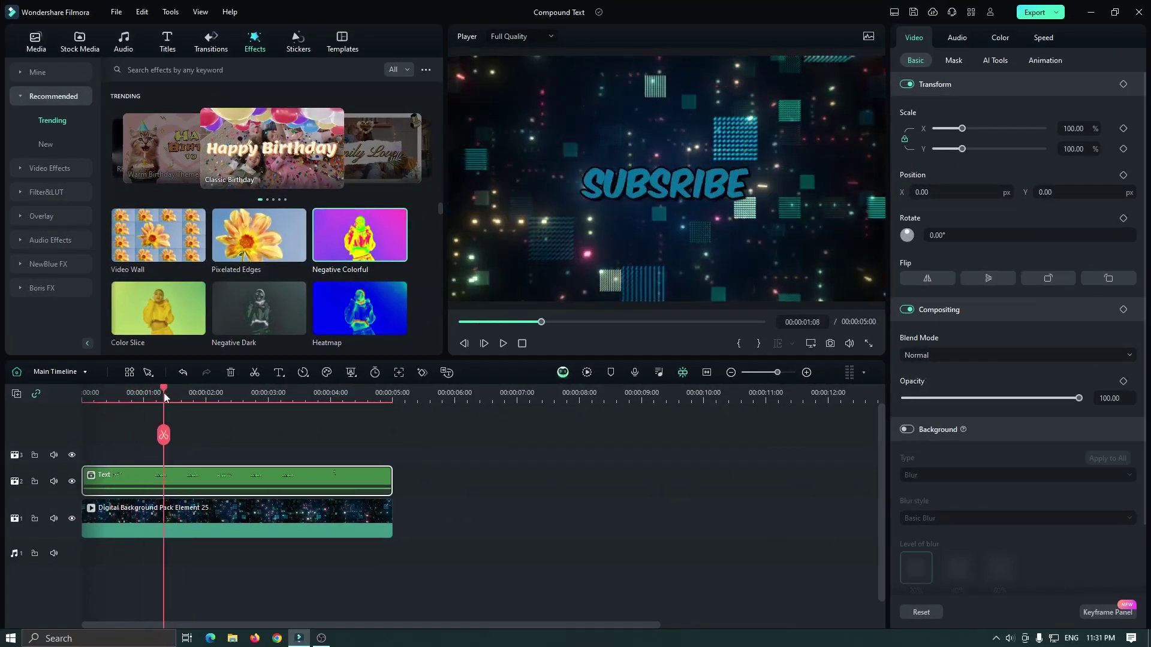
drag(165, 397, 219, 397)
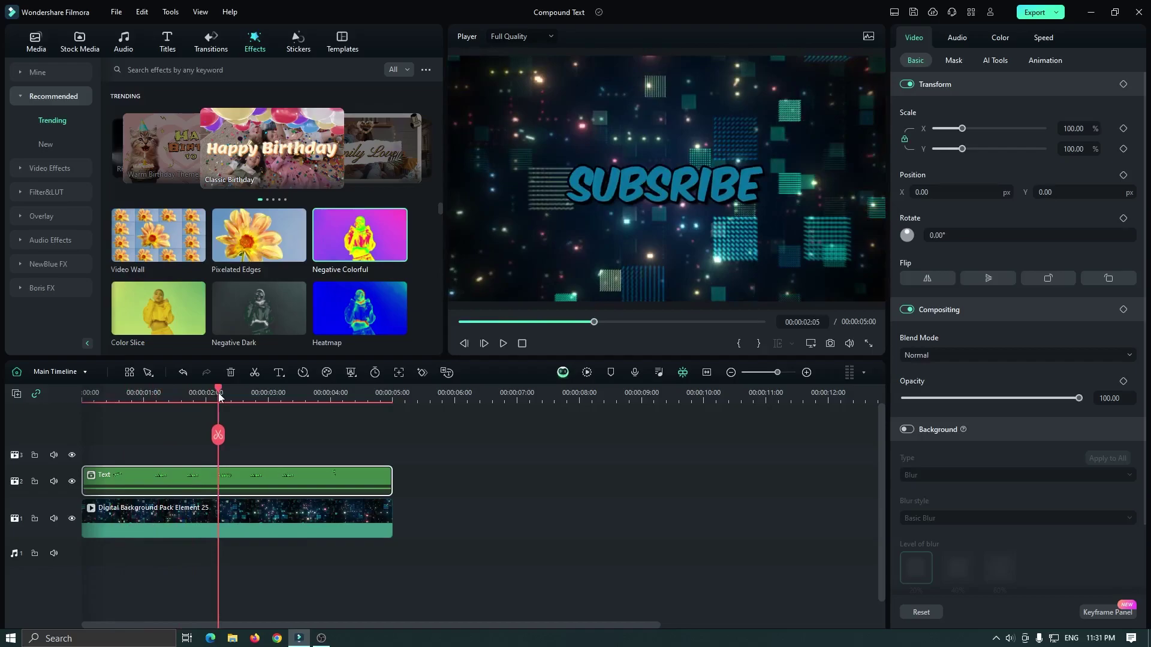
Reopen the Text clip's inner timeline, dismiss the reminder, and show the Project Media library.
double_click(257, 473)
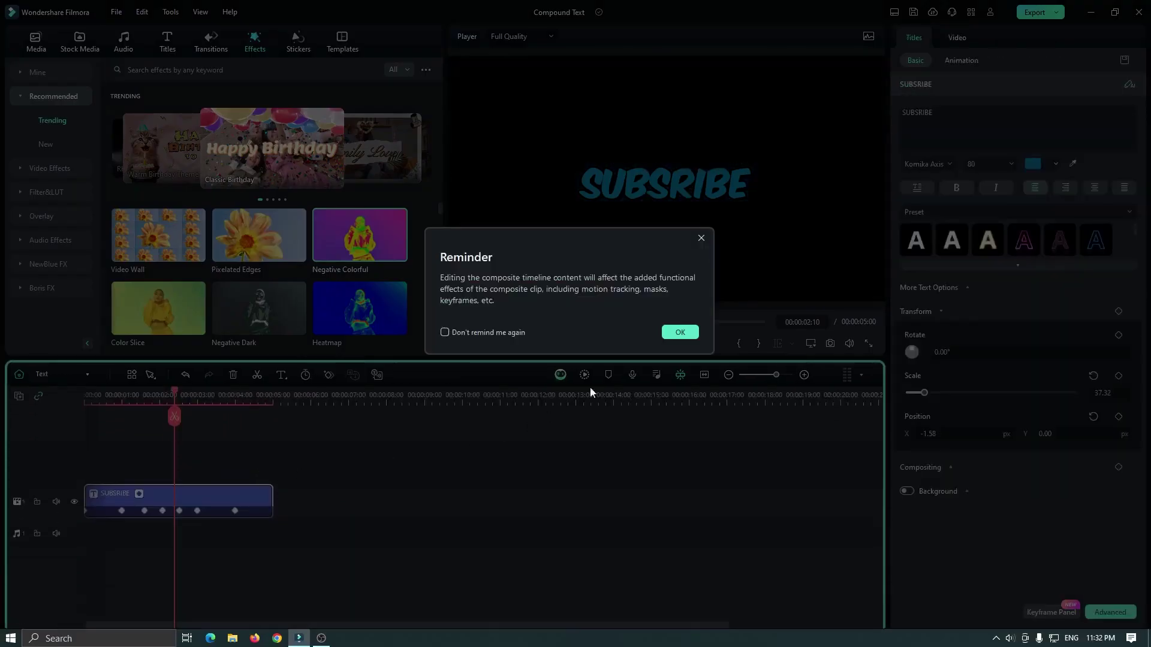
click(682, 334)
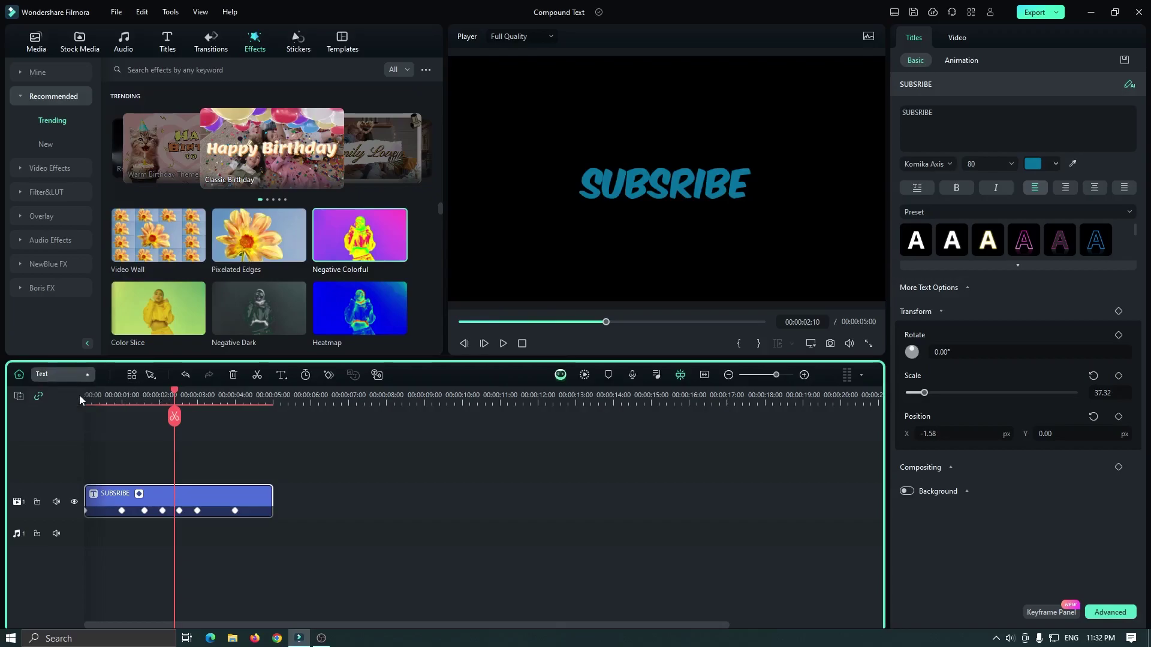
click(36, 43)
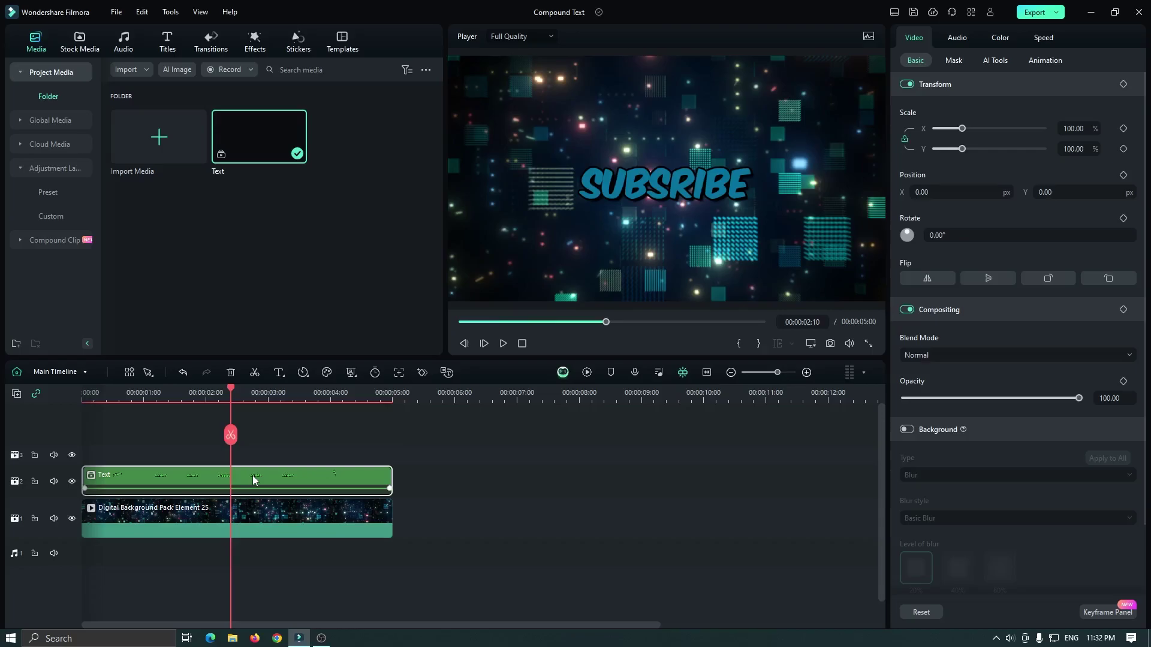
Place and paste more Text compound clip copies along track 2, extending the project to 00:00:22:16.
drag(339, 186, 452, 471)
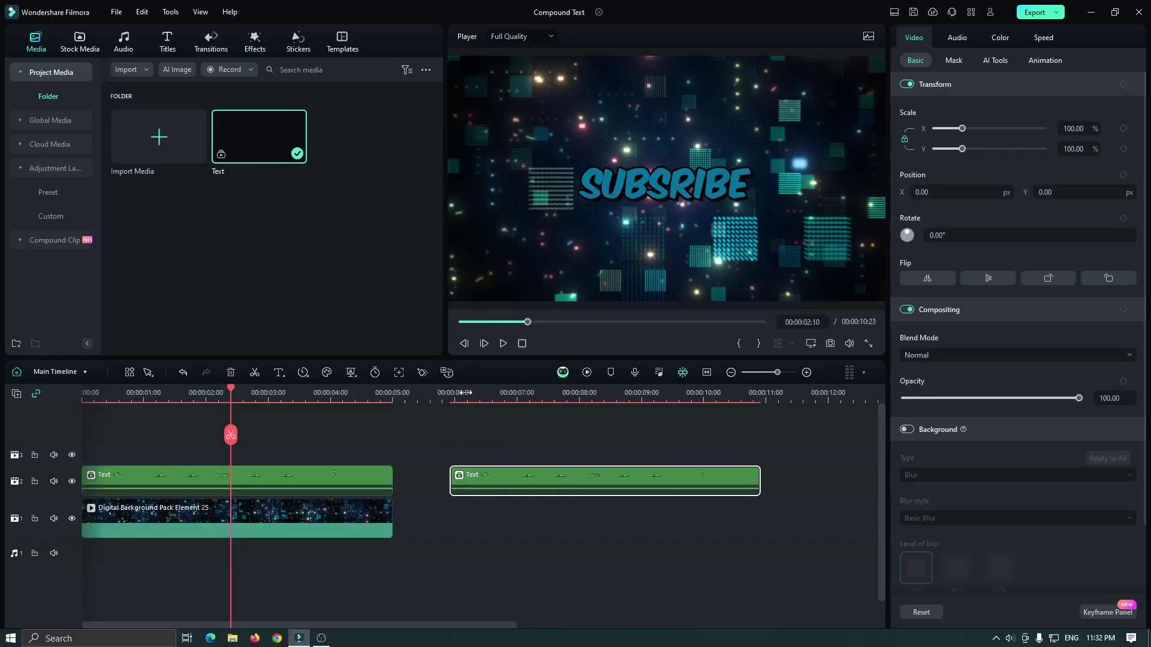
drag(467, 397, 364, 397)
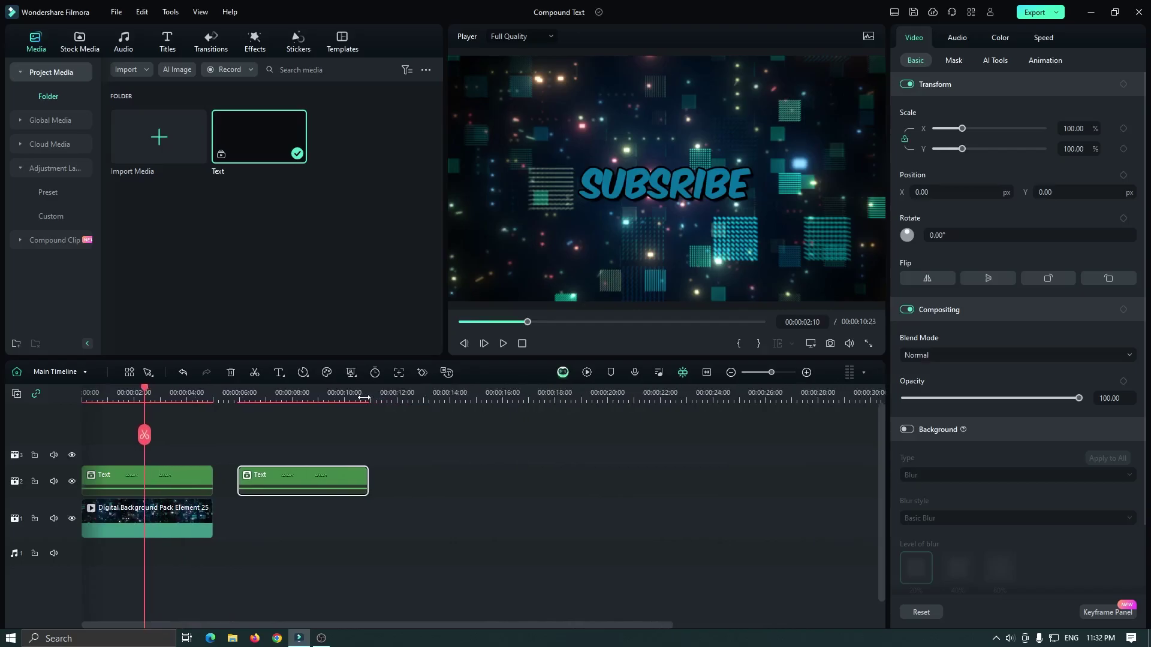
click(414, 396)
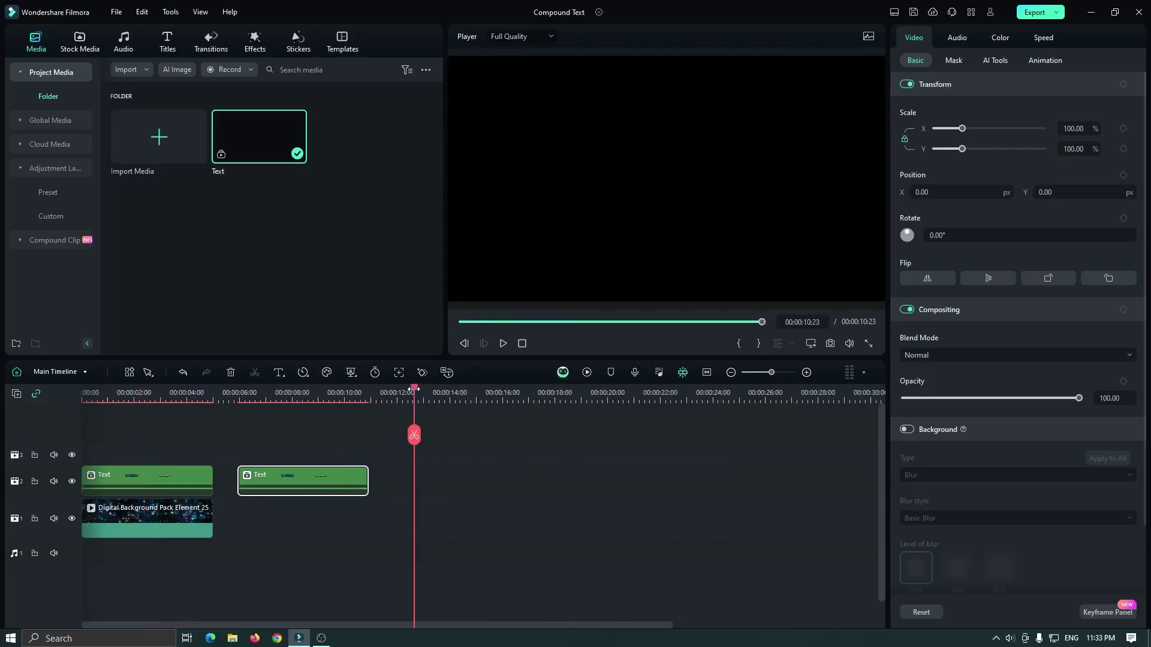
key(ctrl+v)
key(ctrl+v)
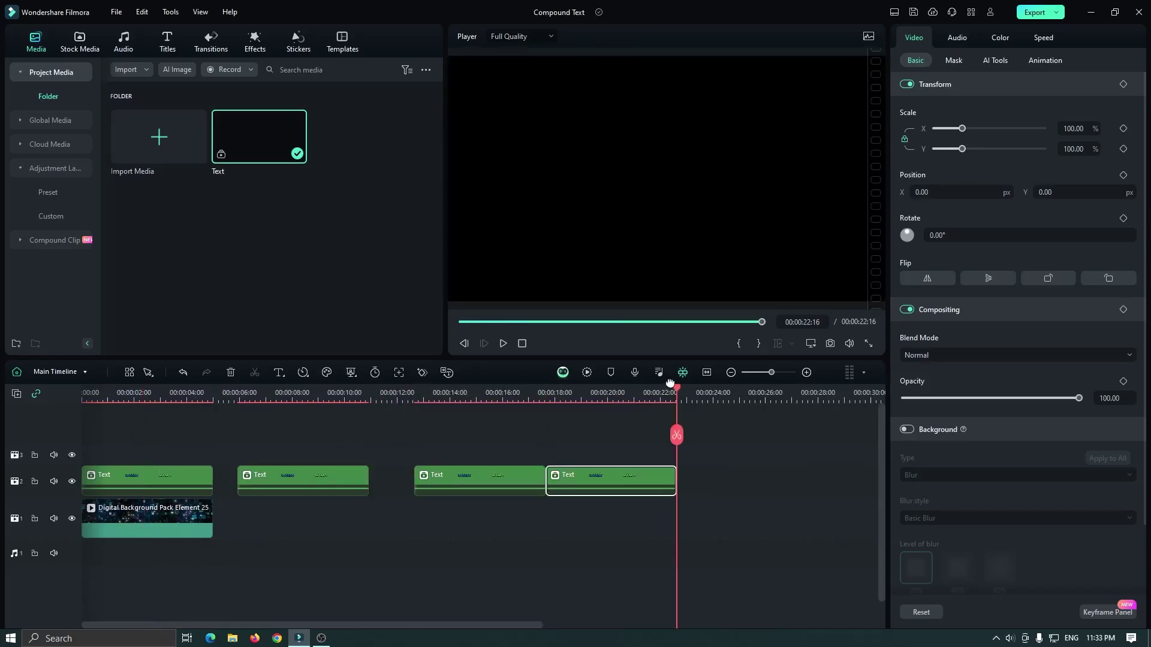
drag(677, 391, 151, 395)
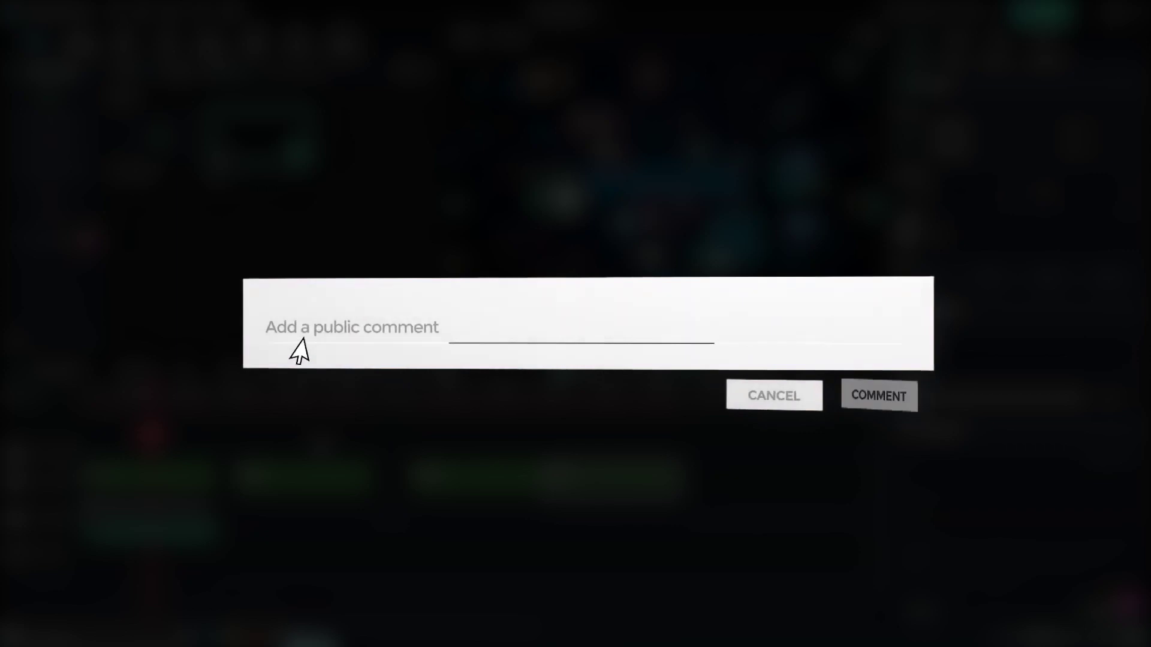